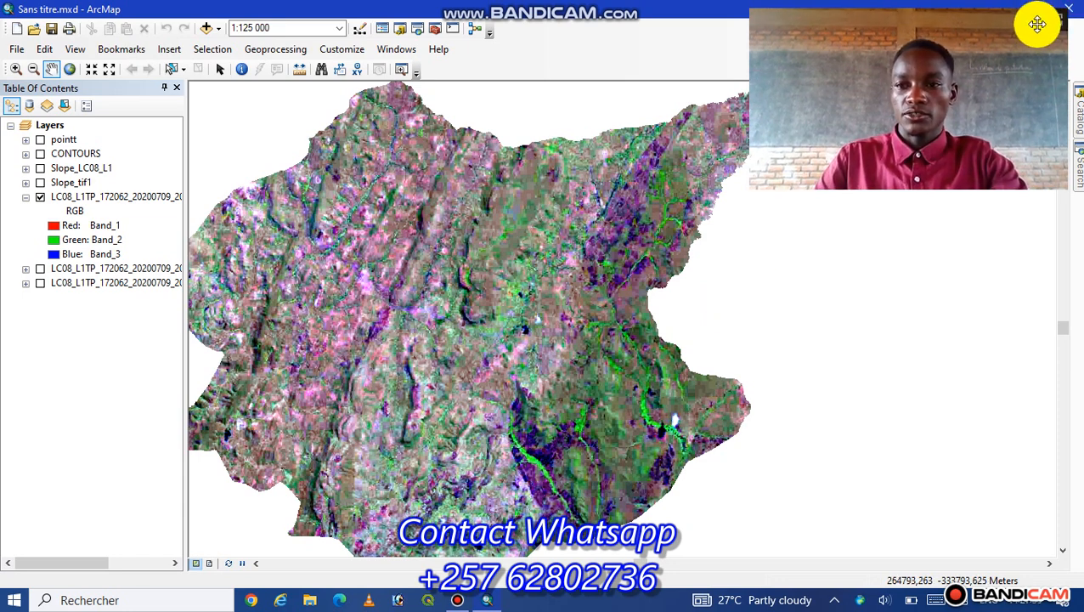
left_click_drag(1044, 88, 1082, 448)
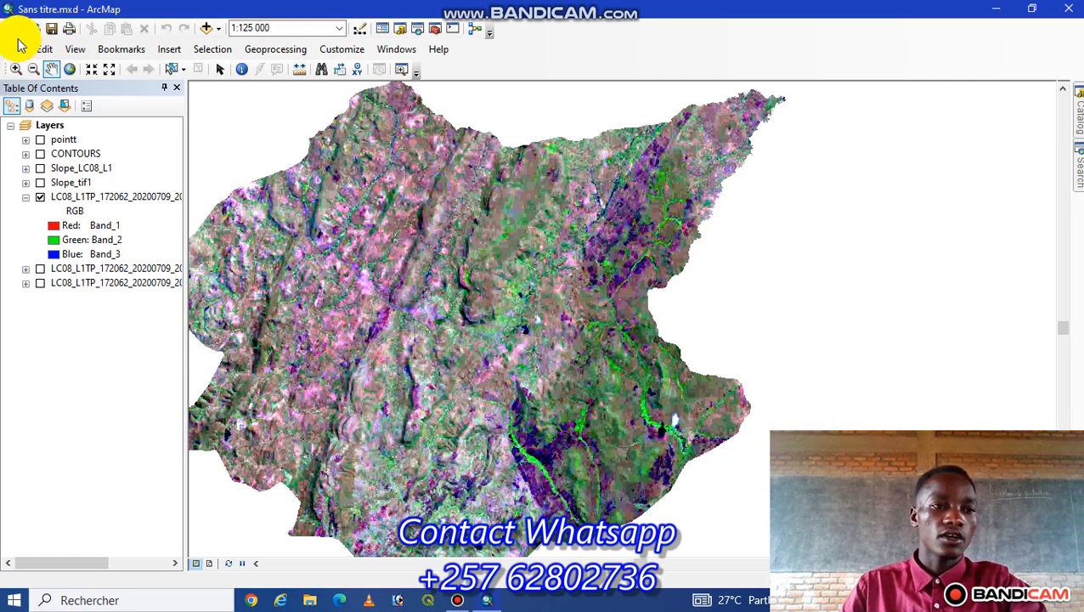
Create a new map document from the Blank Map template, keeping the default geodatabase
left_click(19, 49)
left_click(19, 51)
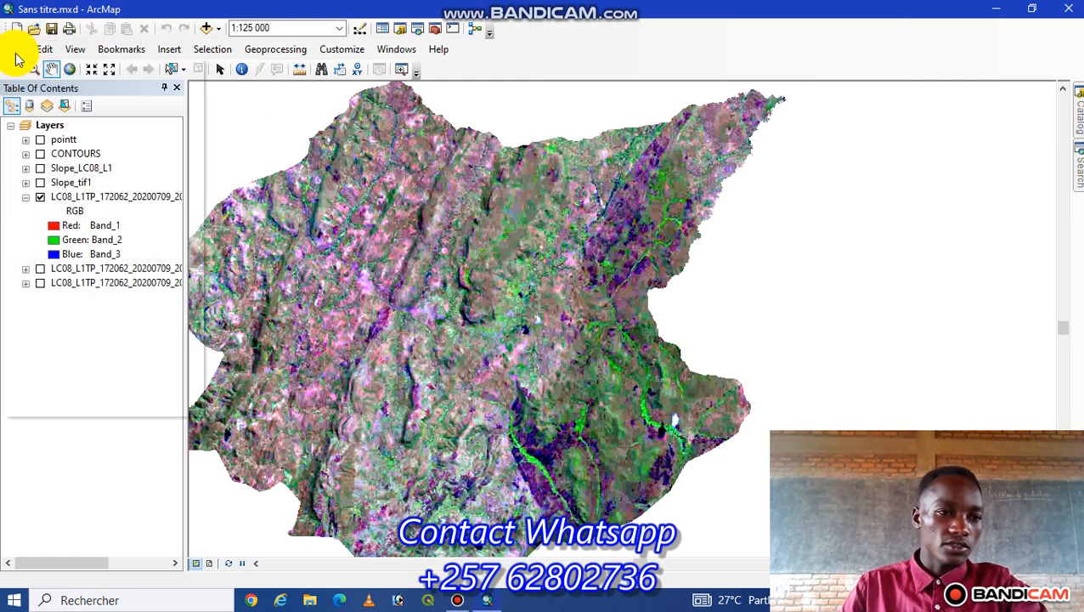
left_click(20, 53)
left_click(43, 68)
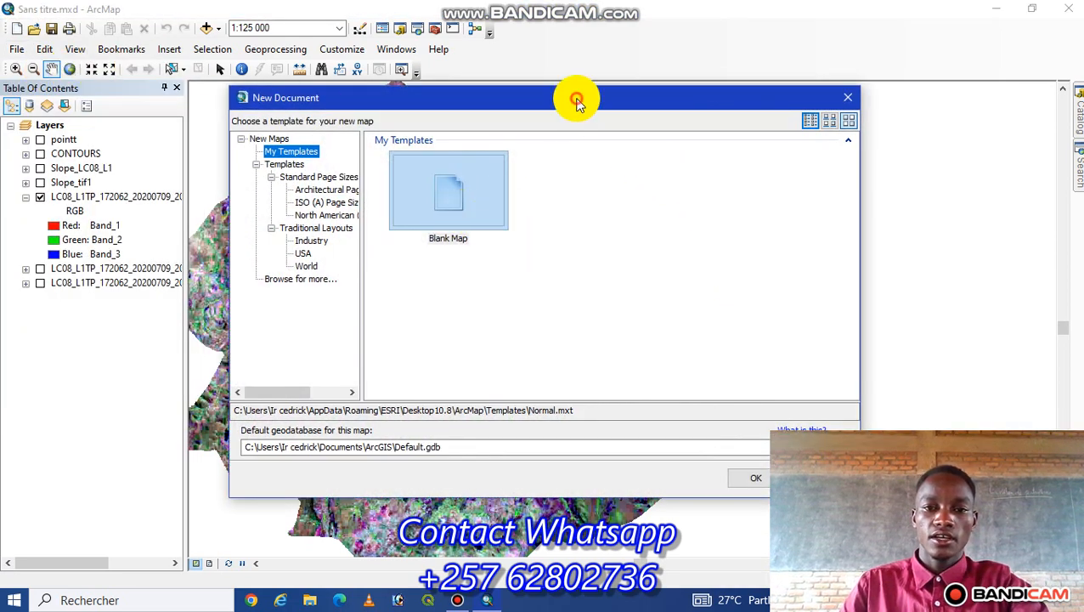
left_click_drag(576, 97, 467, 61)
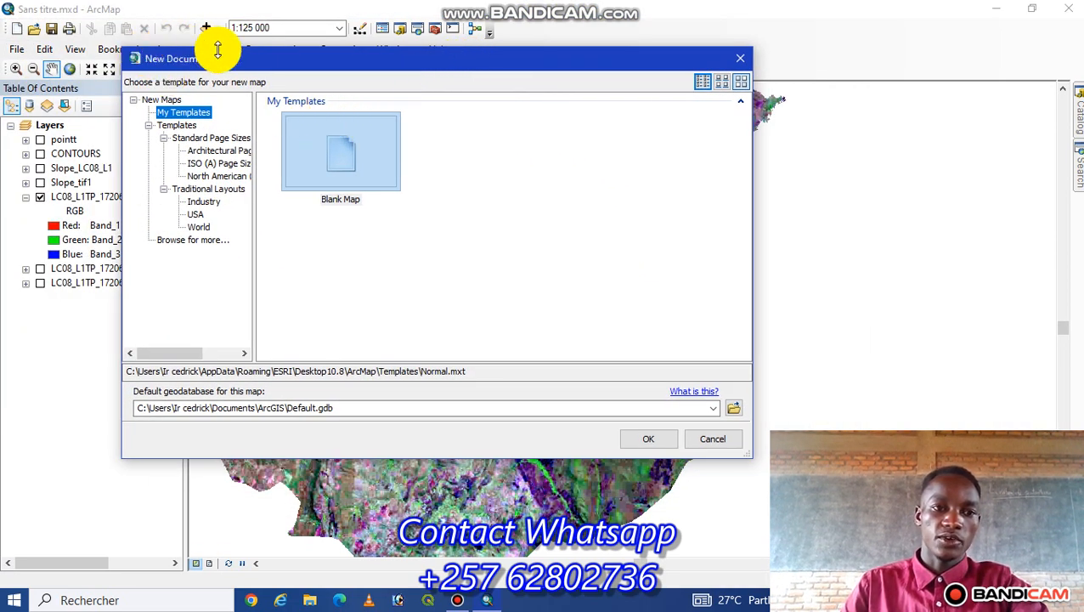
left_click(345, 154)
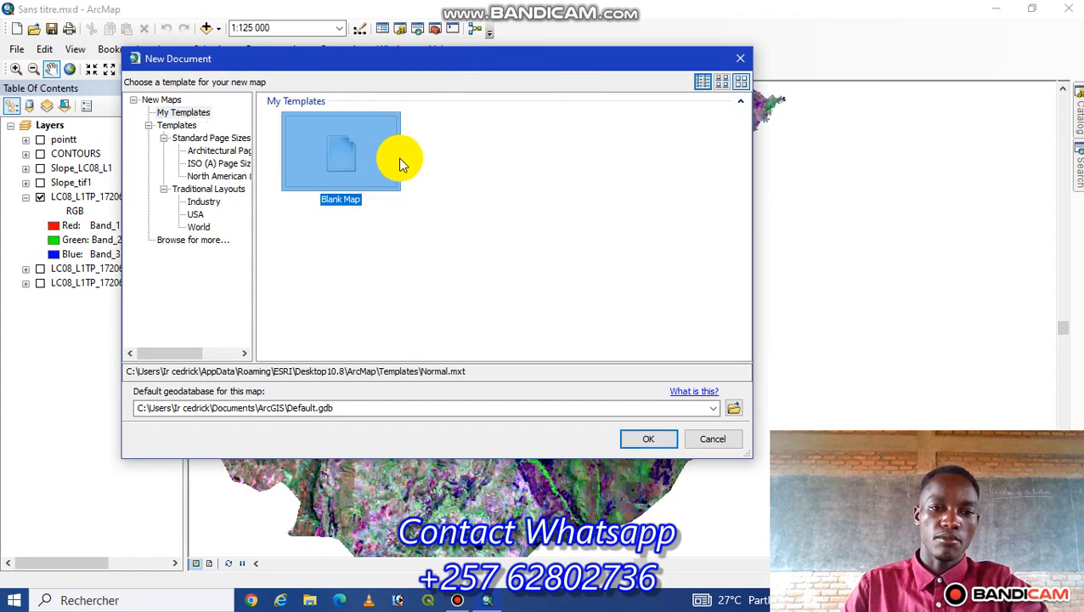
left_click(648, 437)
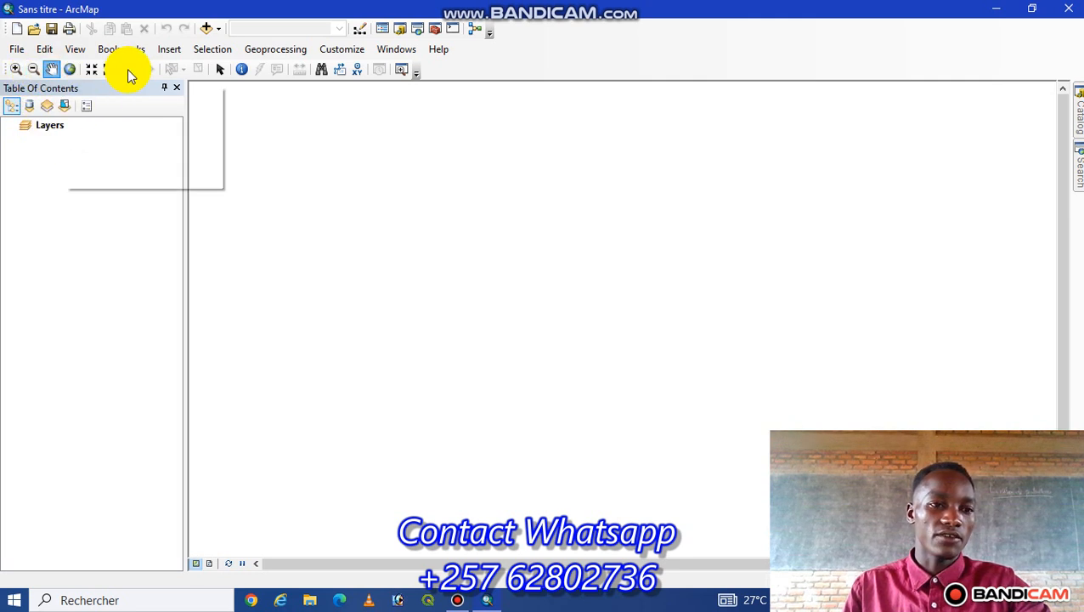
Start adding data and look through the existing folder connections for the elevation raster
left_click(206, 29)
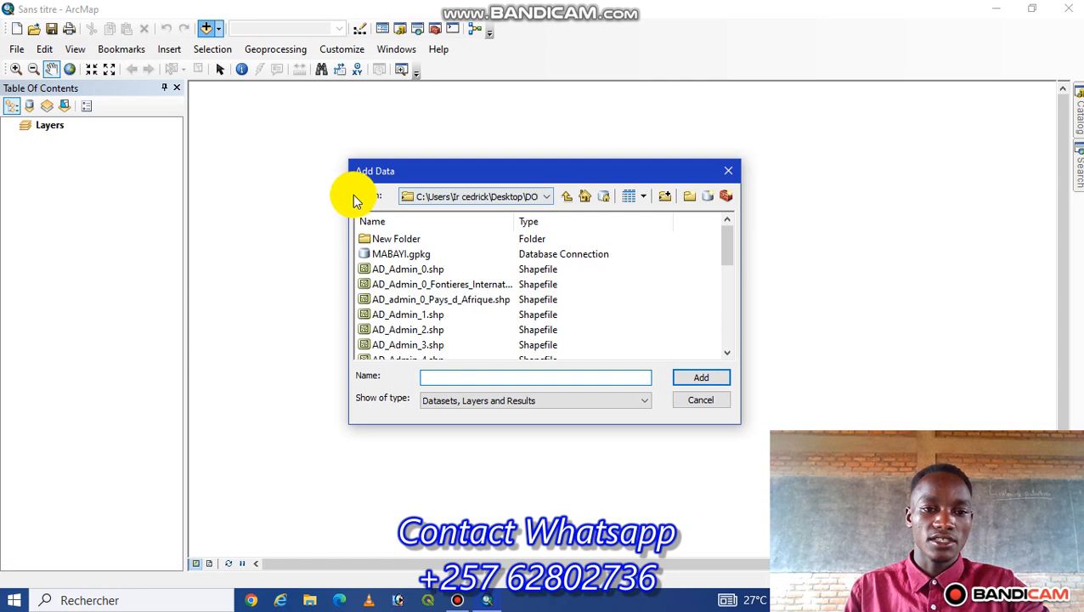
left_click(547, 198)
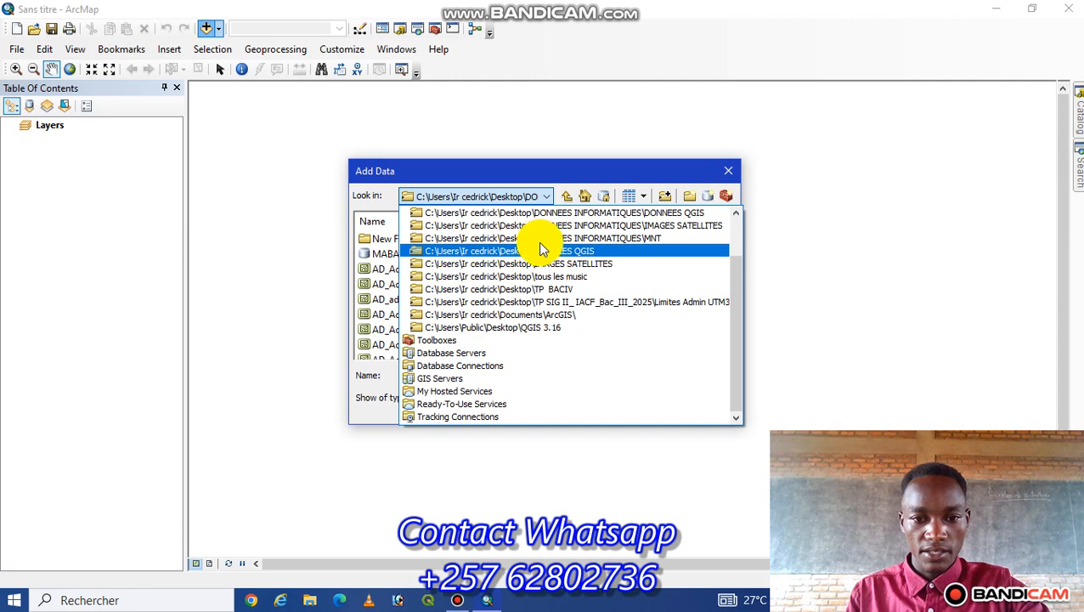
left_click(504, 240)
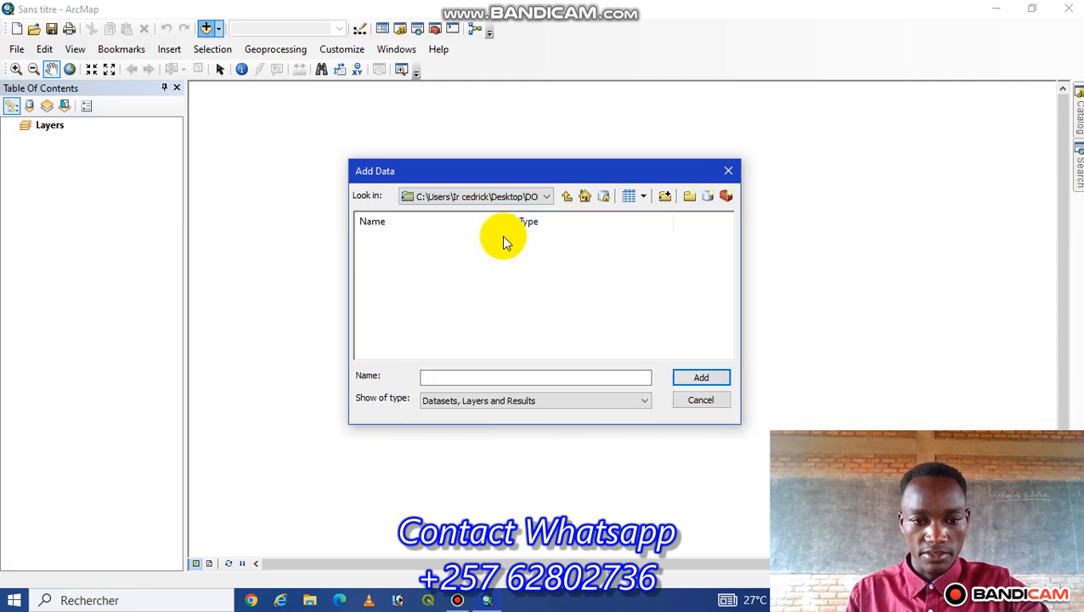
left_click(549, 196)
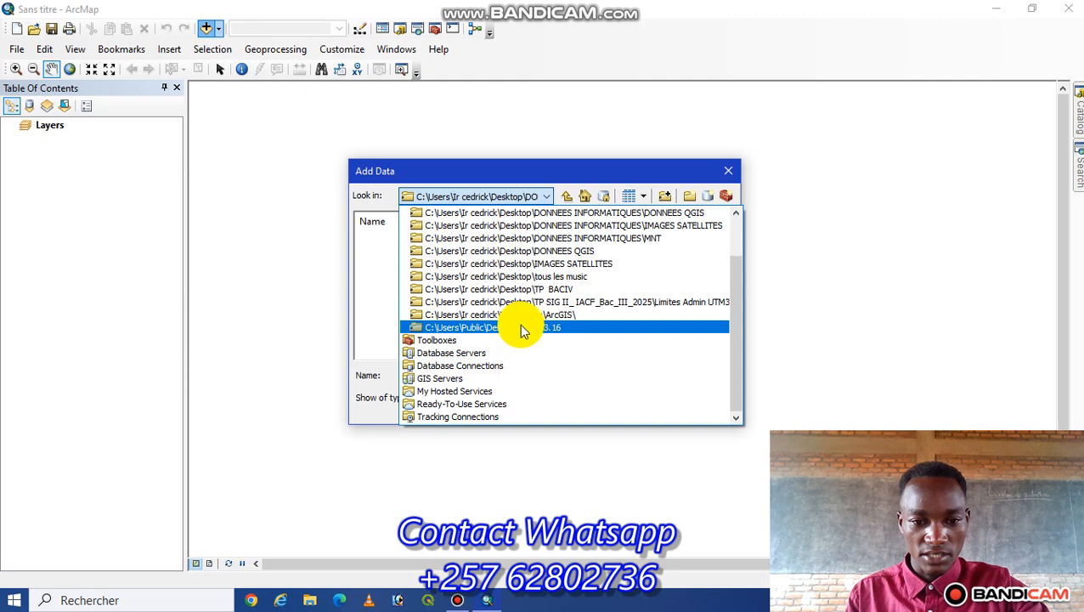
scroll(514, 237, "up", 2)
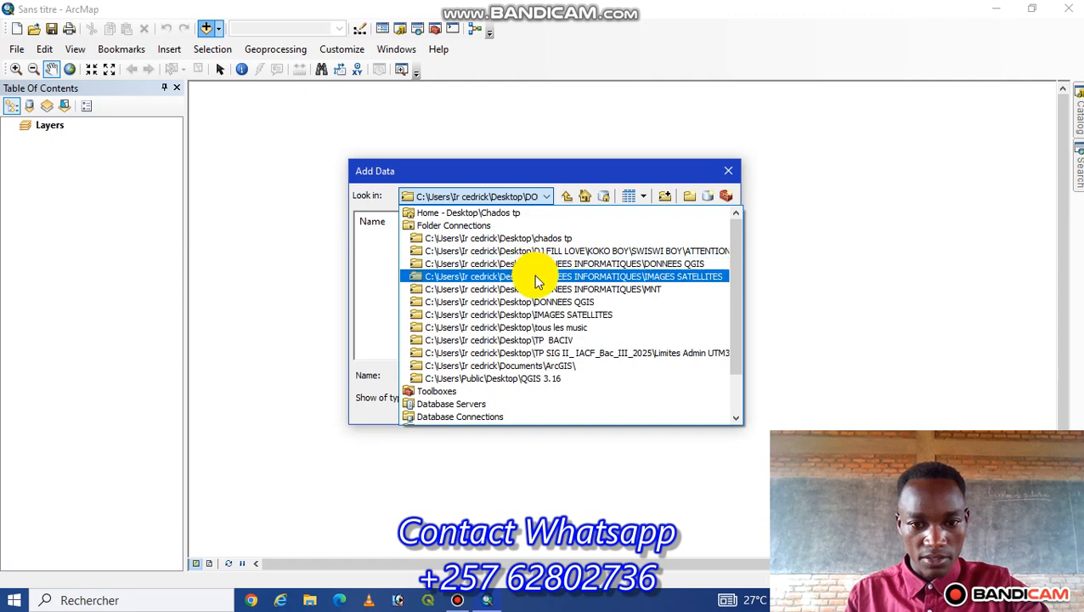
left_click(533, 253)
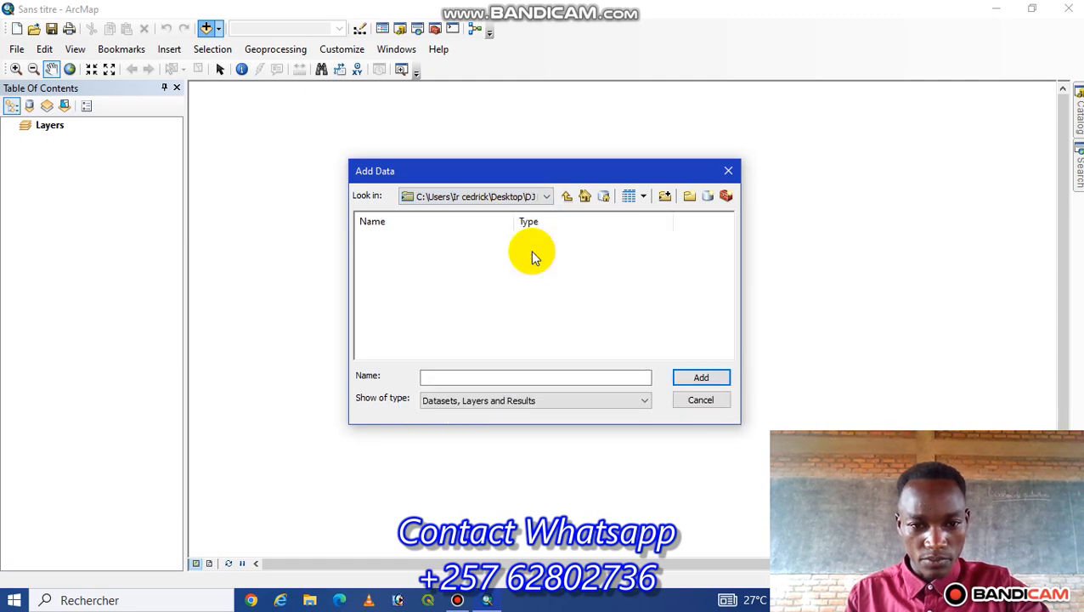
left_click(548, 199)
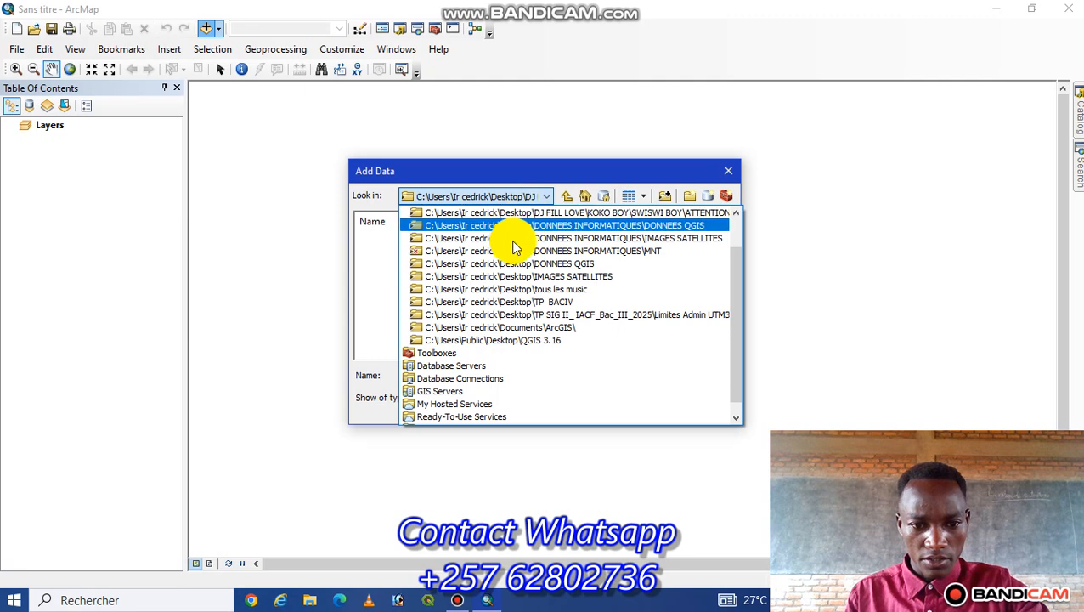
scroll(499, 292, "down", 1)
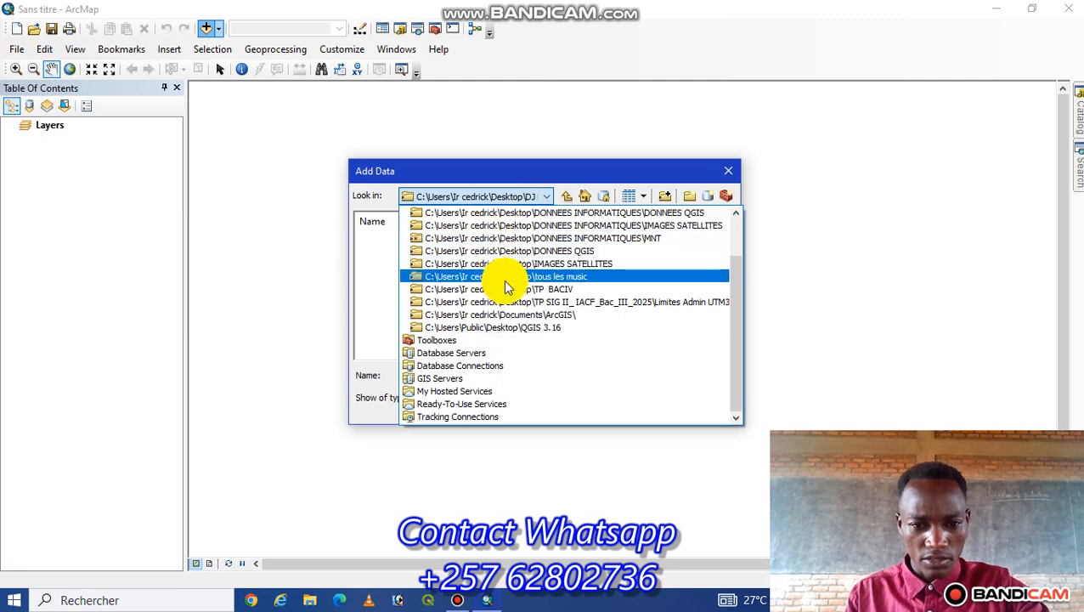
left_click(512, 331)
left_click(529, 198)
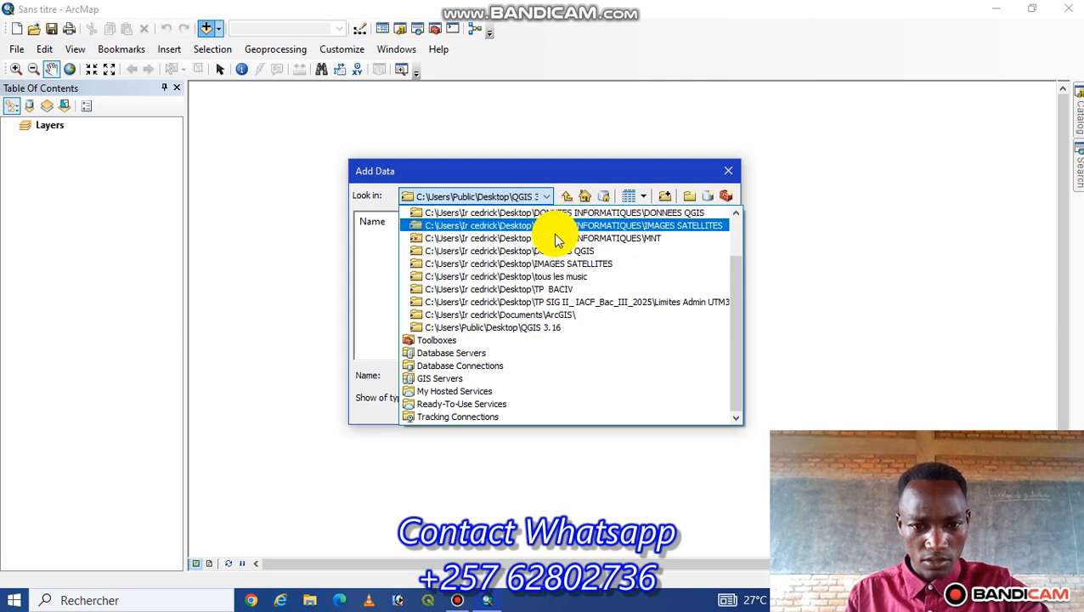
left_click(528, 312)
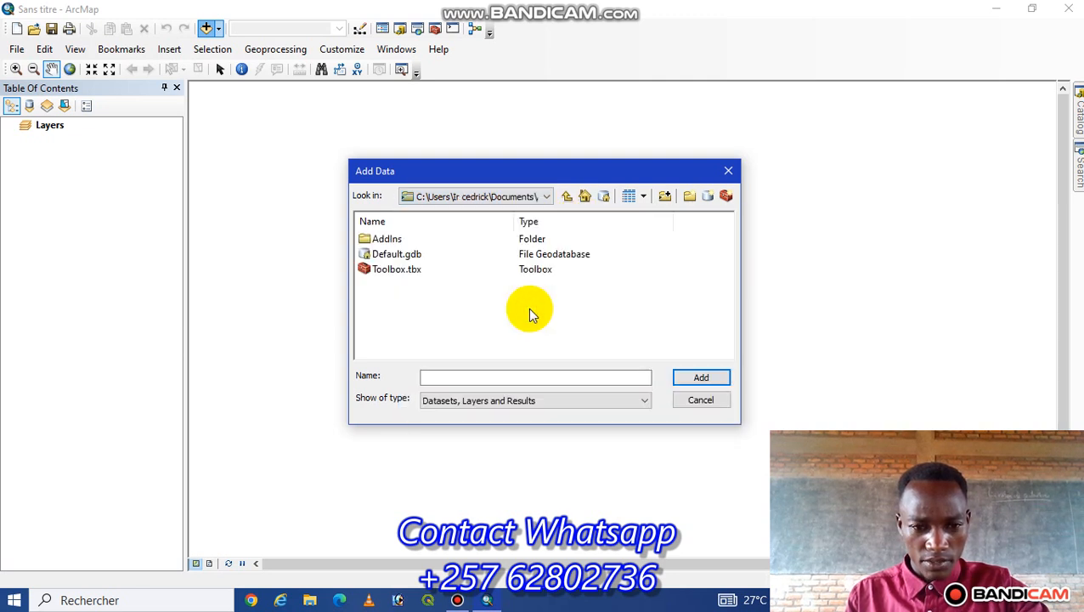
left_click(551, 200)
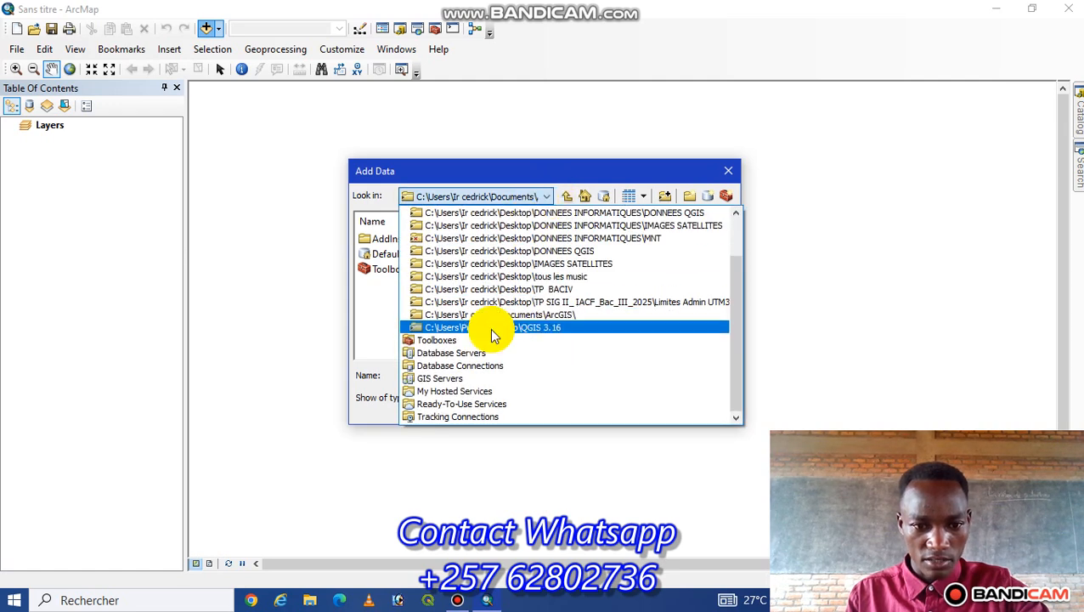
Connect to the MNT folder on the Desktop as a new data source
left_click(671, 193)
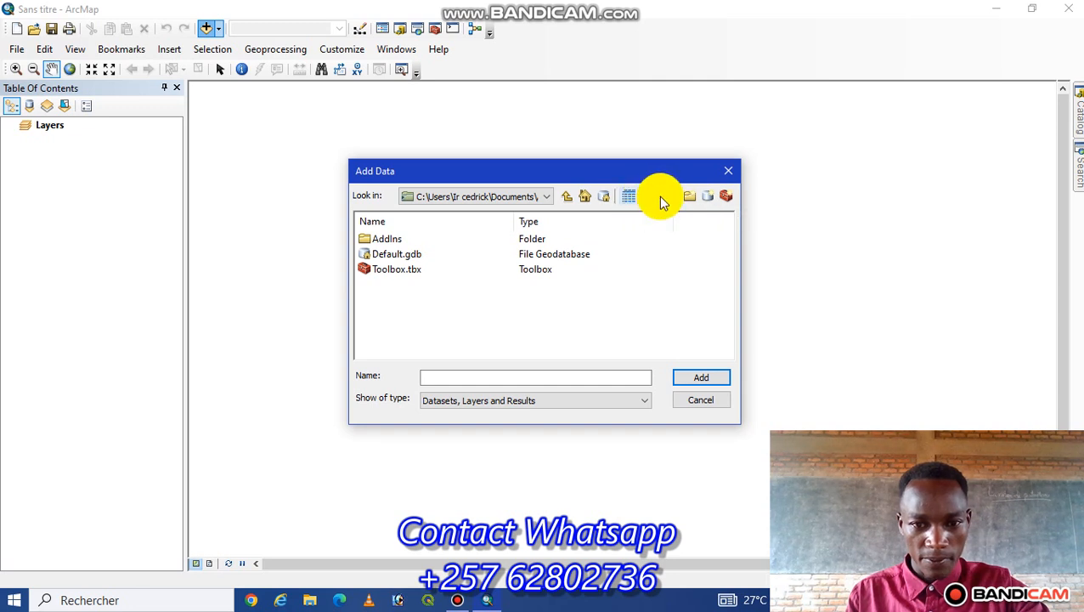
left_click(665, 198)
scroll(506, 258, "down", 2)
scroll(504, 258, "up", 1)
scroll(472, 265, "down", 3)
scroll(474, 262, "up", 3)
scroll(474, 262, "down", 3)
left_click(468, 332)
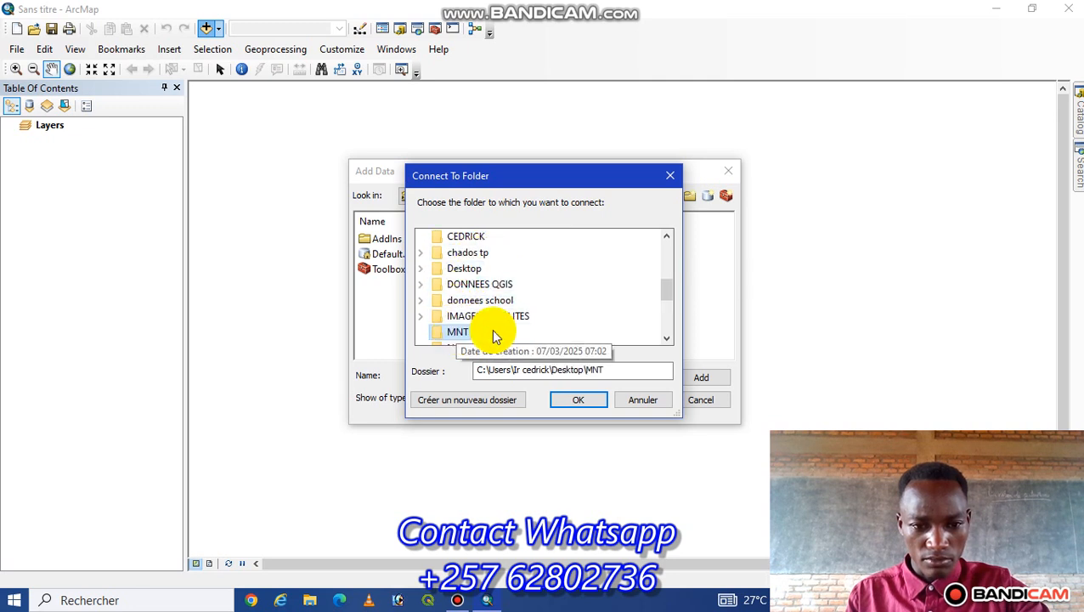
left_click(576, 401)
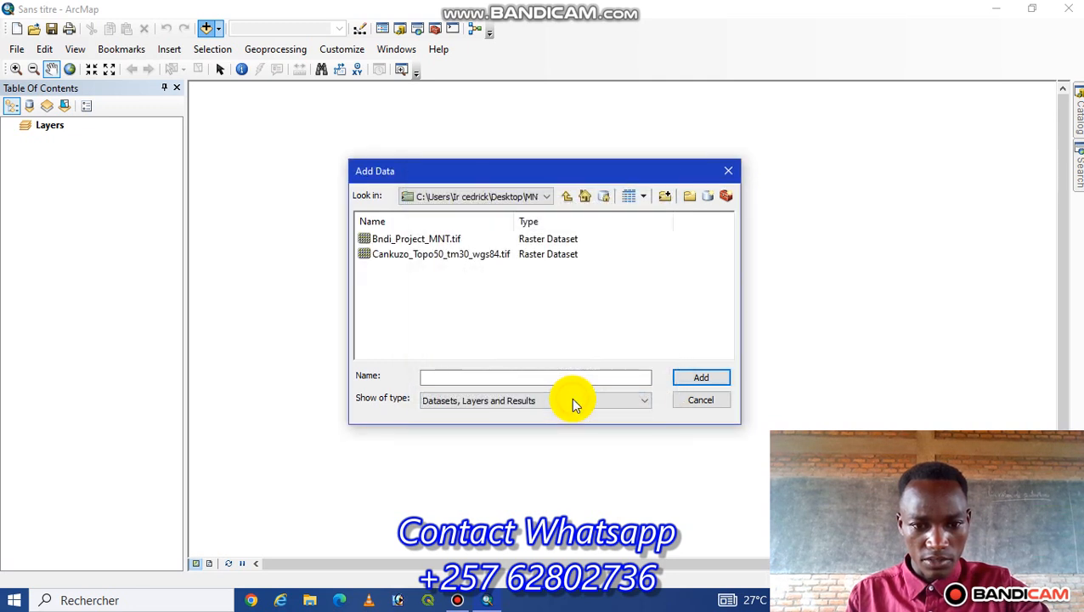
Add the Bndi_Project_MNT.tif raster to the map, building its pyramids
left_click(429, 240)
left_click(692, 378)
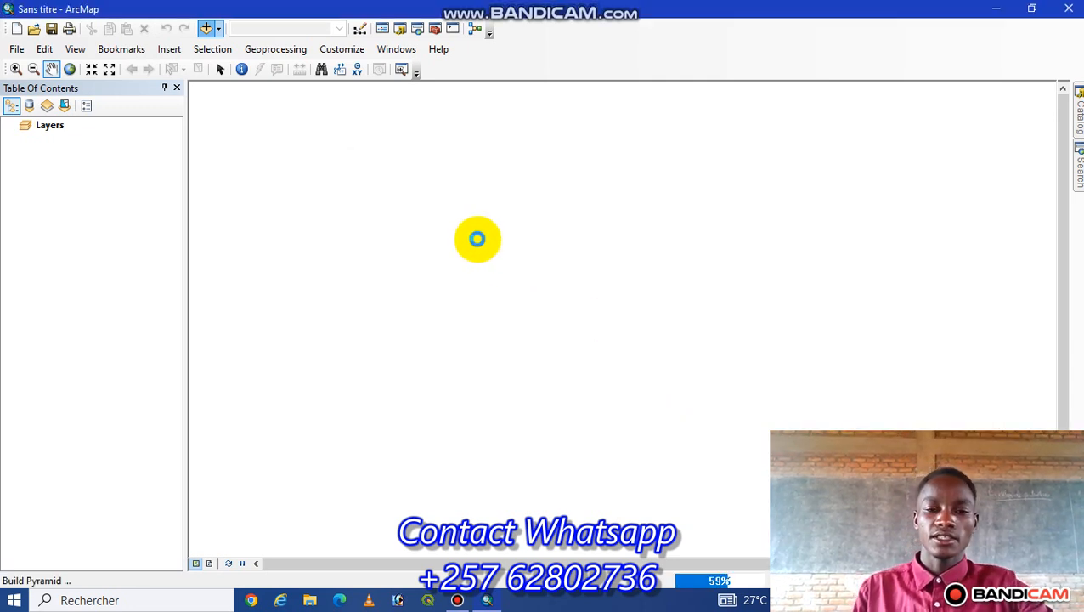
left_click_drag(593, 298, 451, 289)
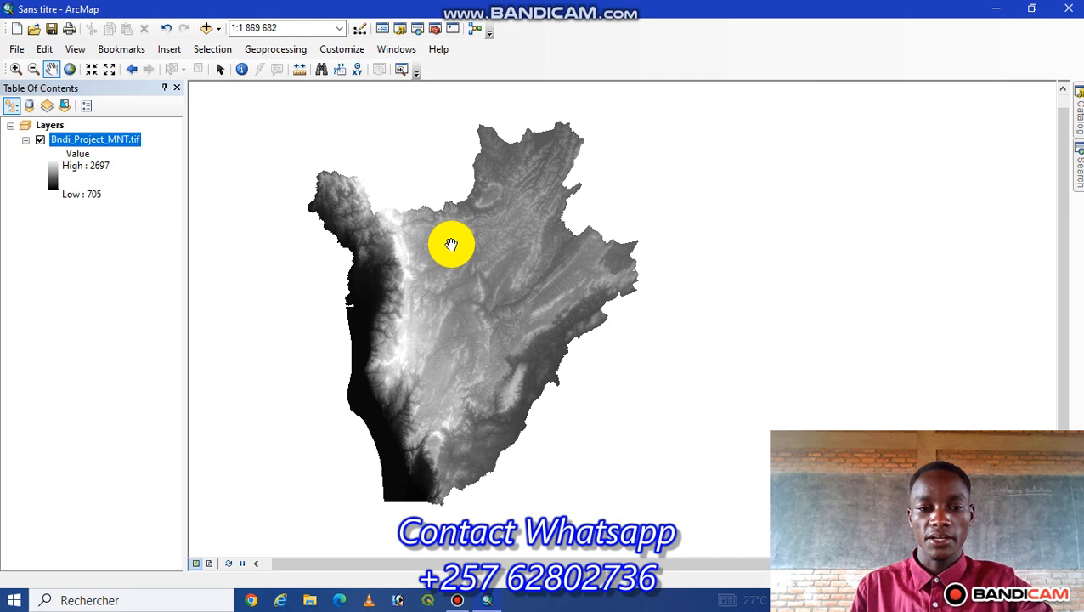
Add the AD_Admin_2.shp boundary shapefile from the Desktop's DONNEES QGIS folder to the map
left_click(206, 30)
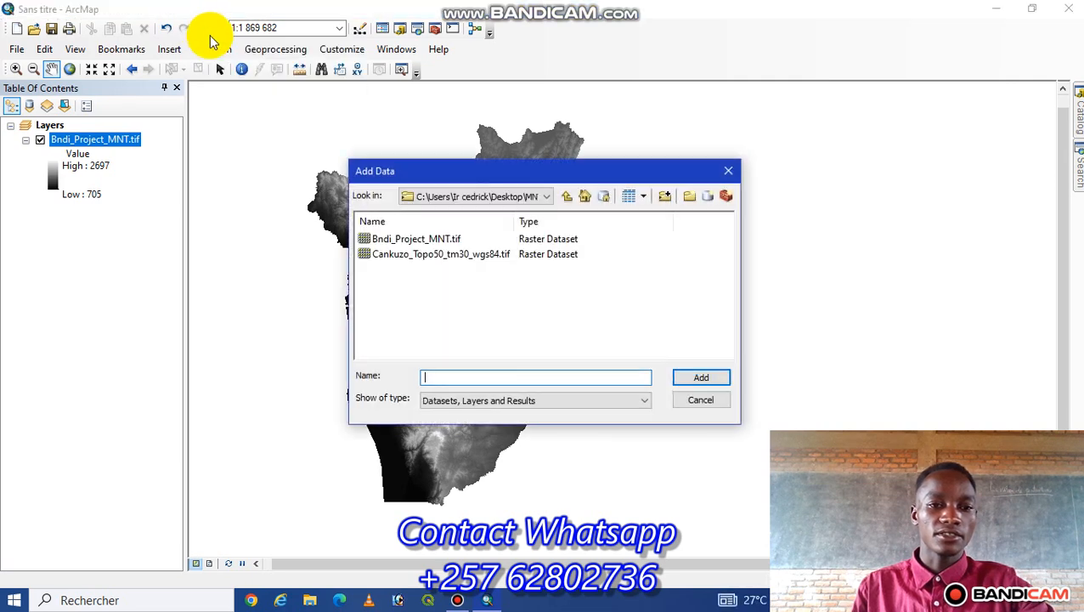
left_click(537, 195)
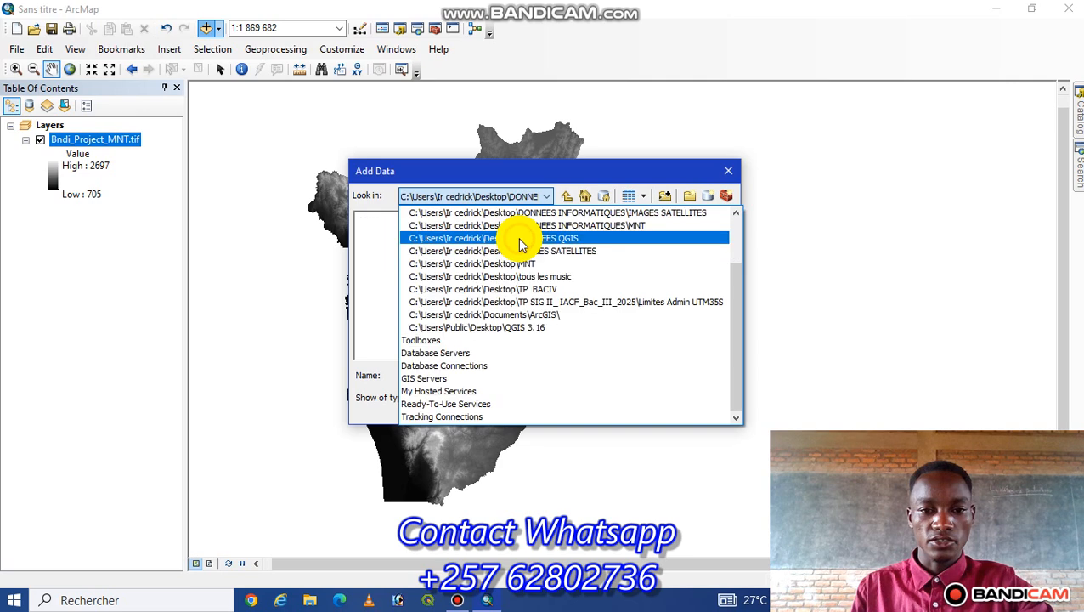
left_click(519, 238)
scroll(418, 295, "down", 1)
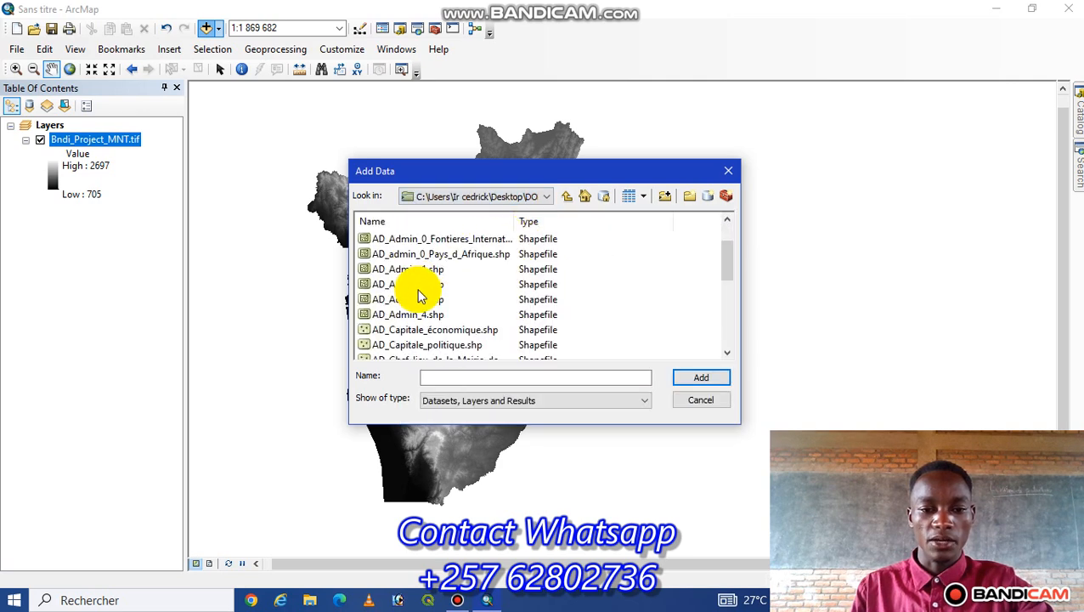
left_click(439, 287)
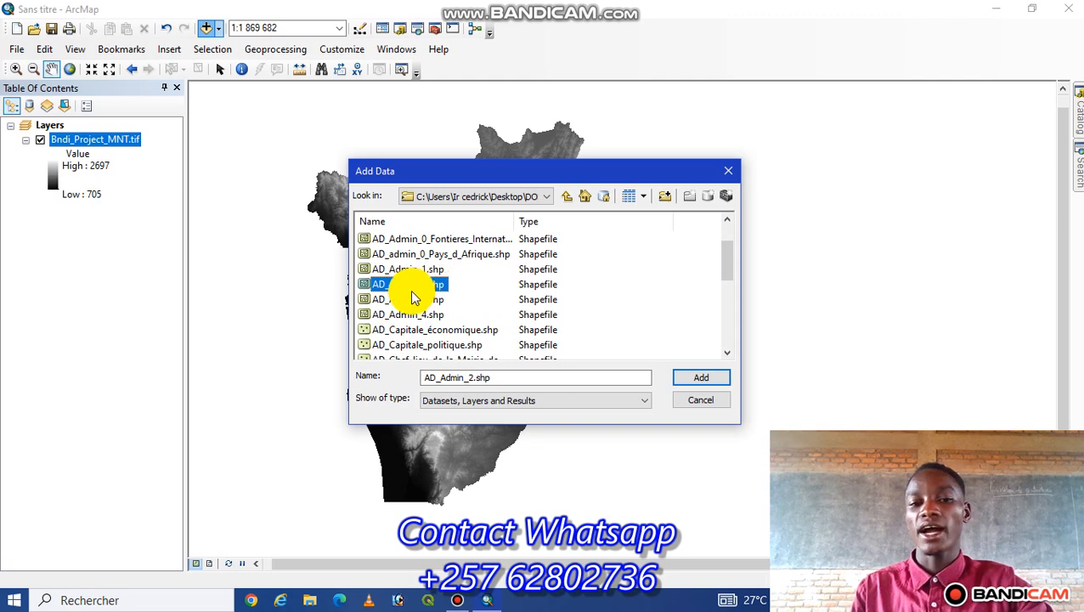
left_click(690, 380)
left_click_drag(460, 307, 505, 338)
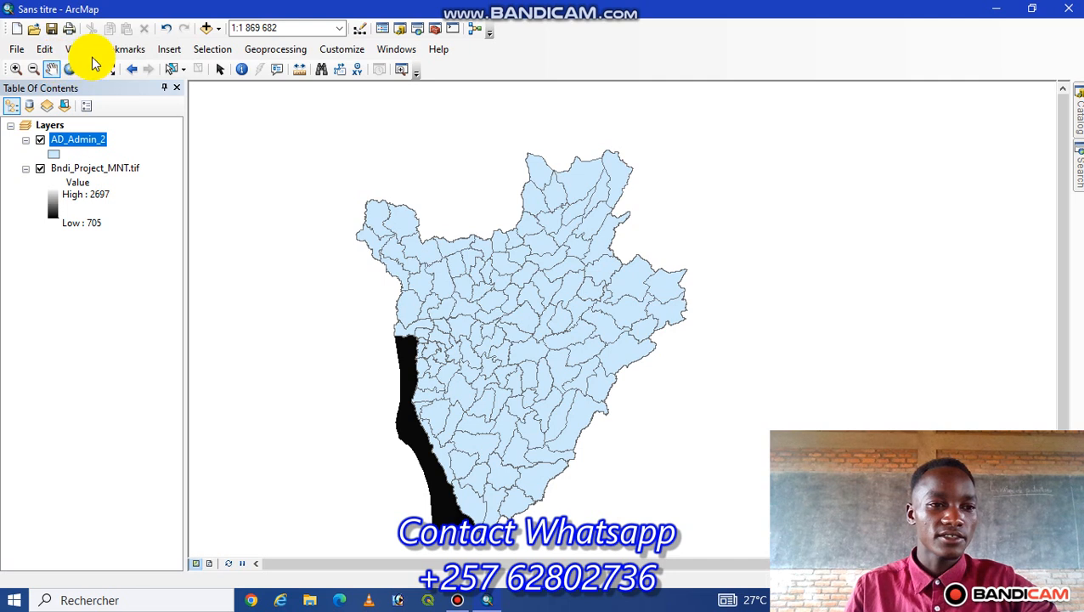
Select one polygon near the centre of AD_Admin_2, export the selected feature as GTG, and add the exported layer to the map
left_click(177, 71)
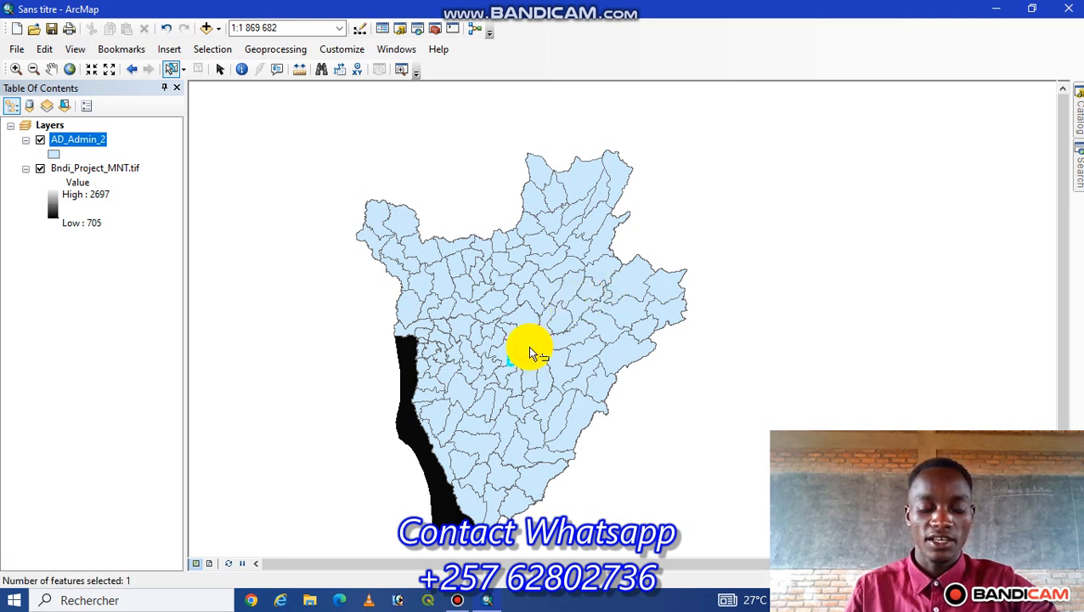
right_click(86, 143)
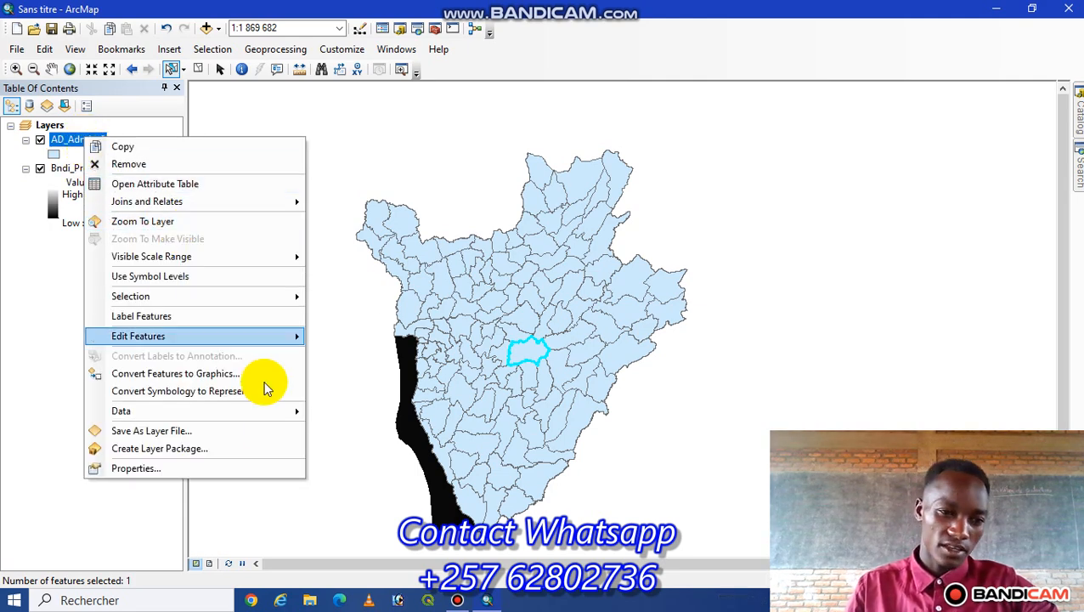
mouse_move(151, 416)
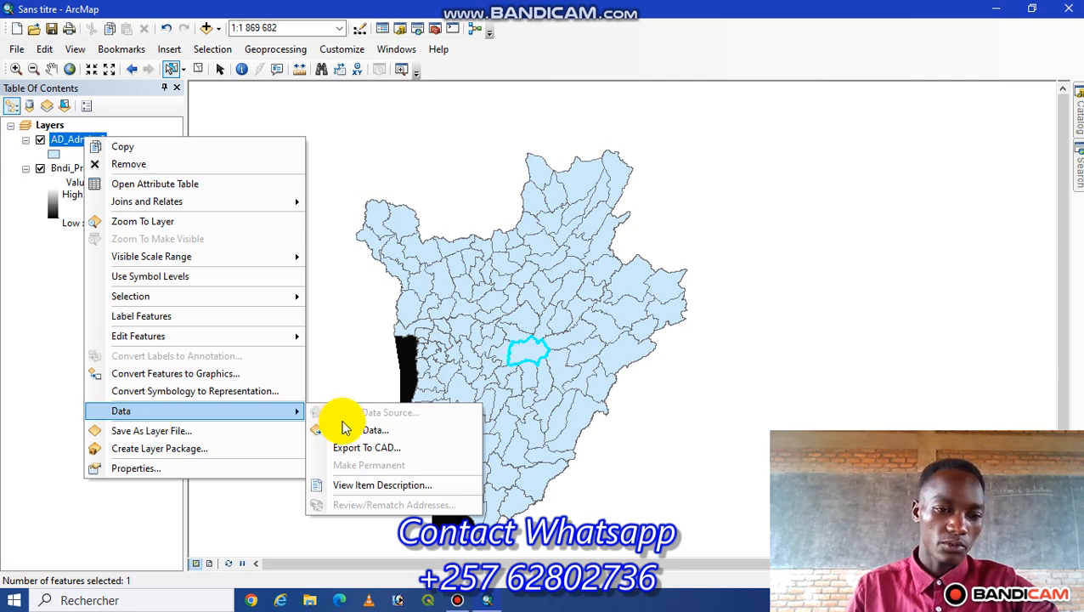
left_click(362, 431)
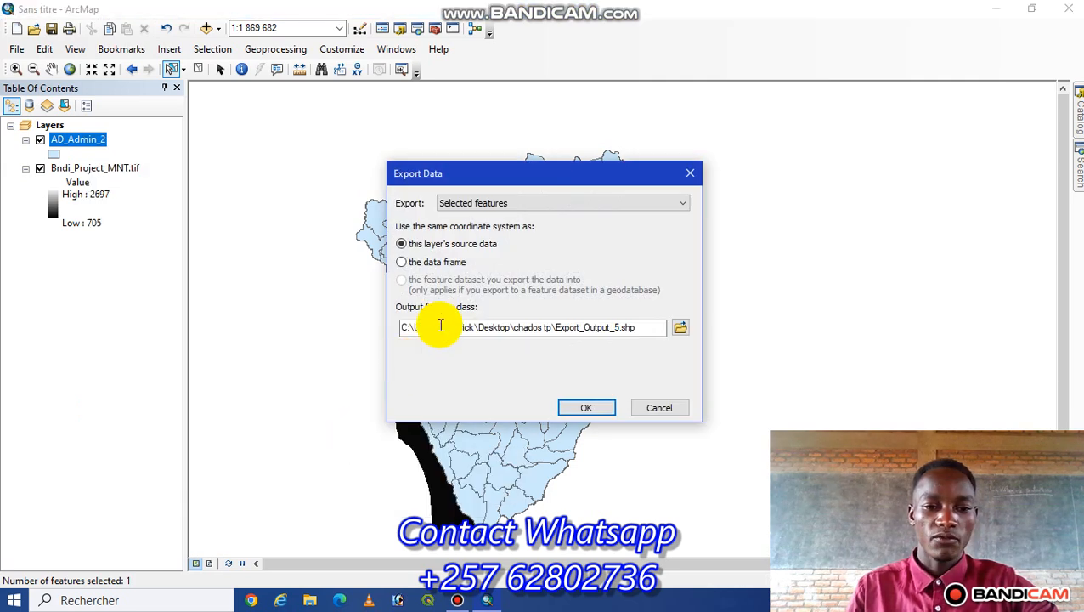
left_click_drag(636, 327, 349, 350)
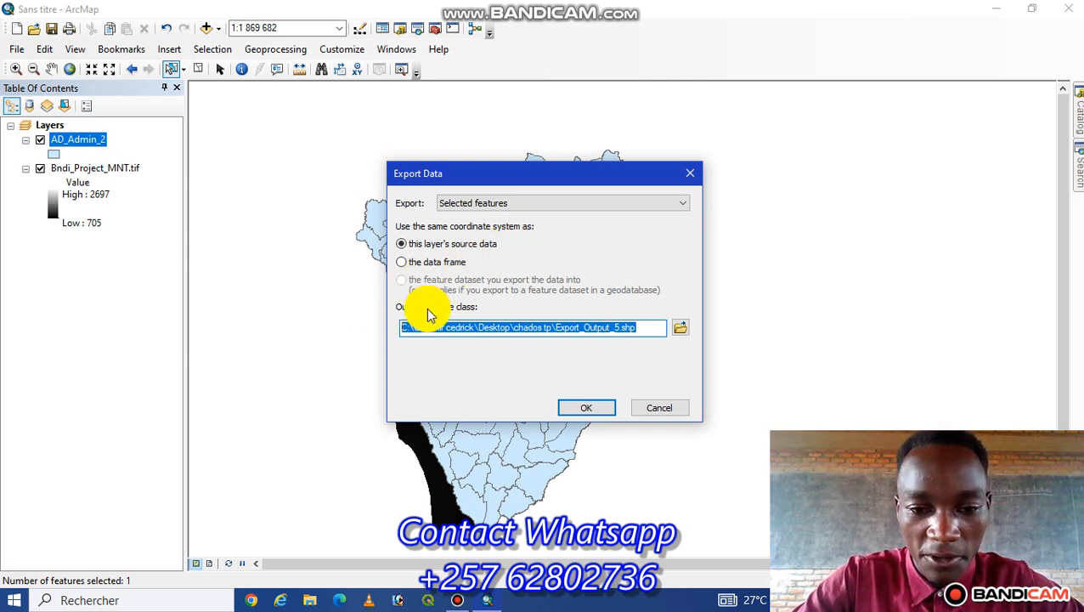
type("GTG")
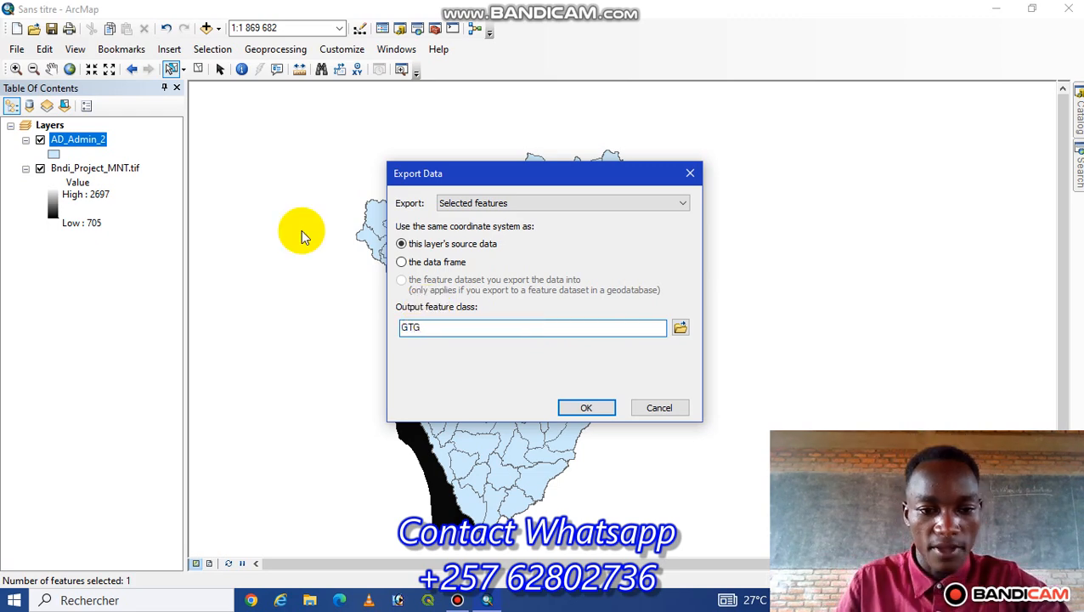
left_click(586, 407)
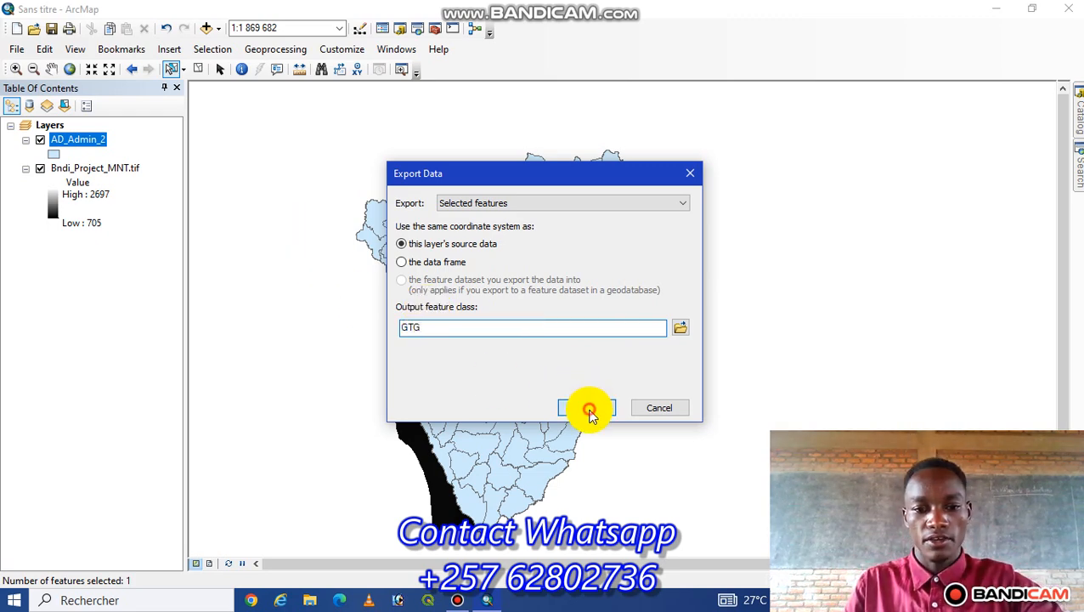
left_click(590, 358)
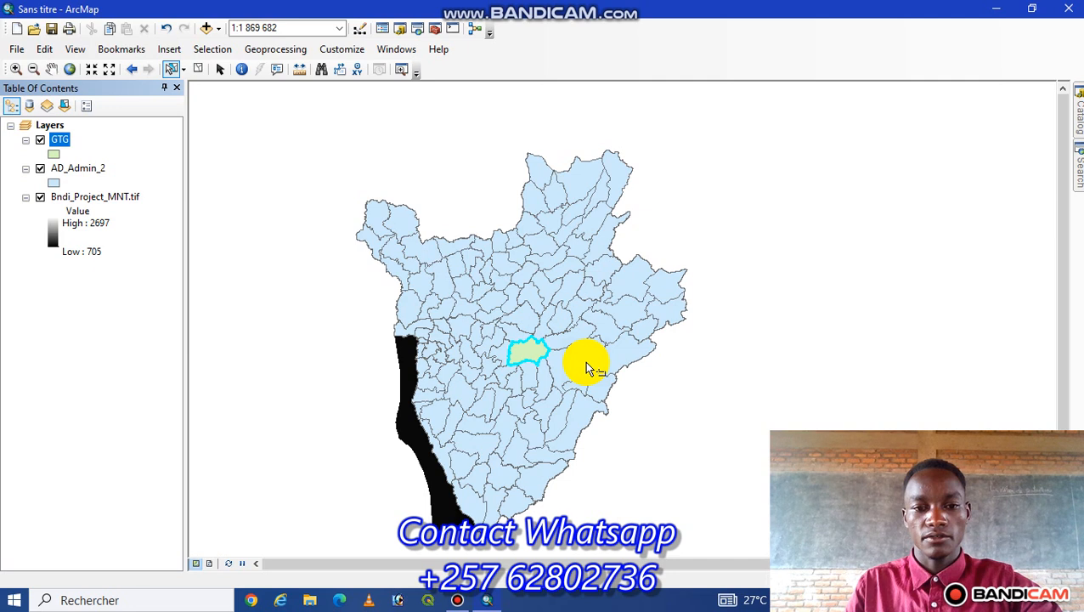
Hide the AD_Admin_2 layer so the elevation raster shows around the GTG polygon
left_click(40, 169)
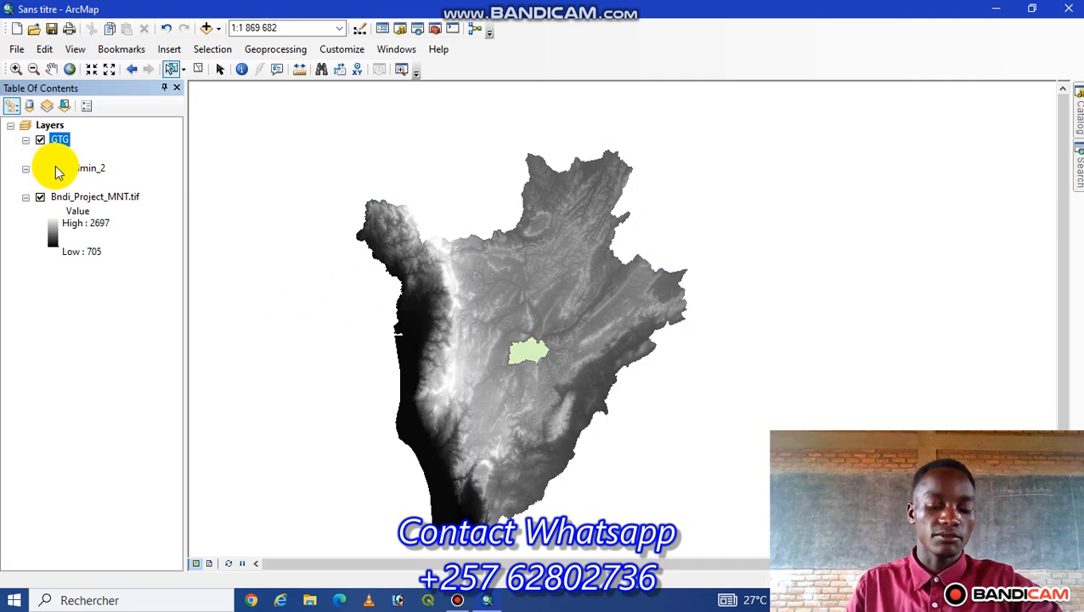
scroll(488, 339, "down", 4)
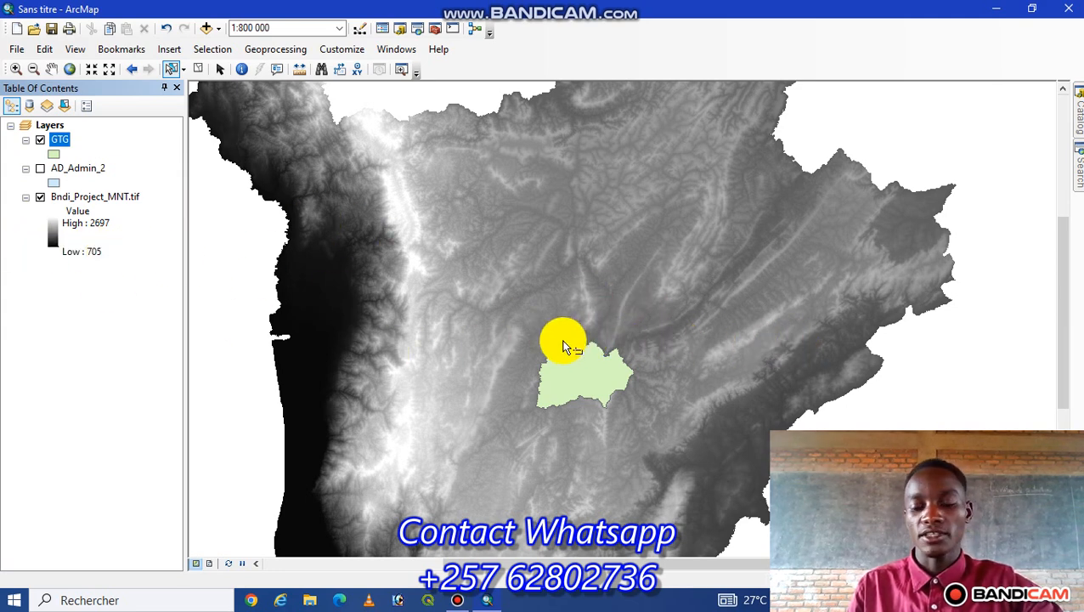
scroll(568, 348, "up", 2)
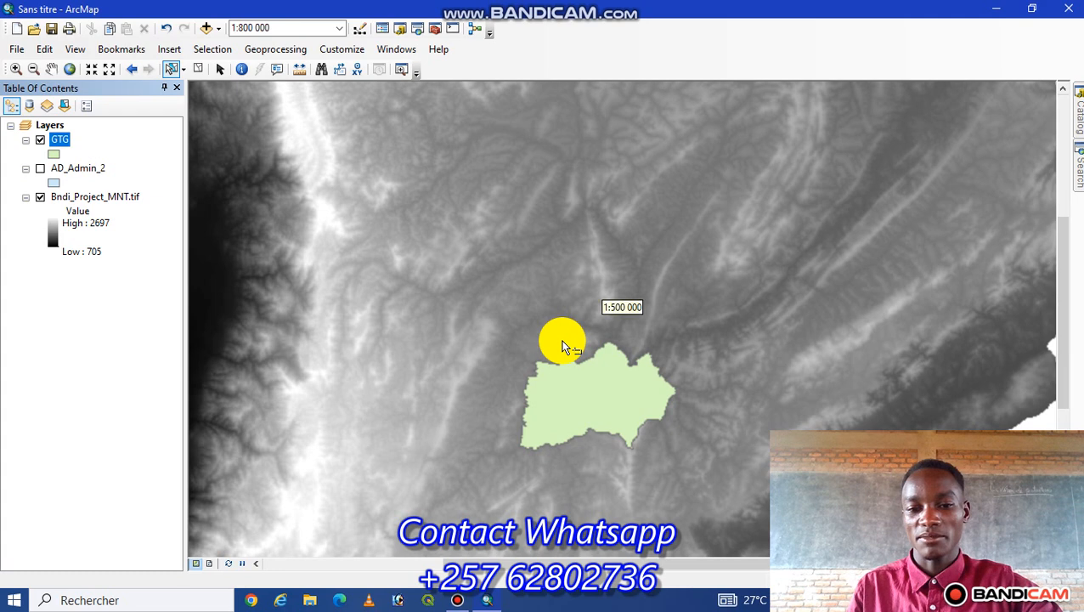
scroll(567, 347, "down", 2)
scroll(563, 344, "down", 2)
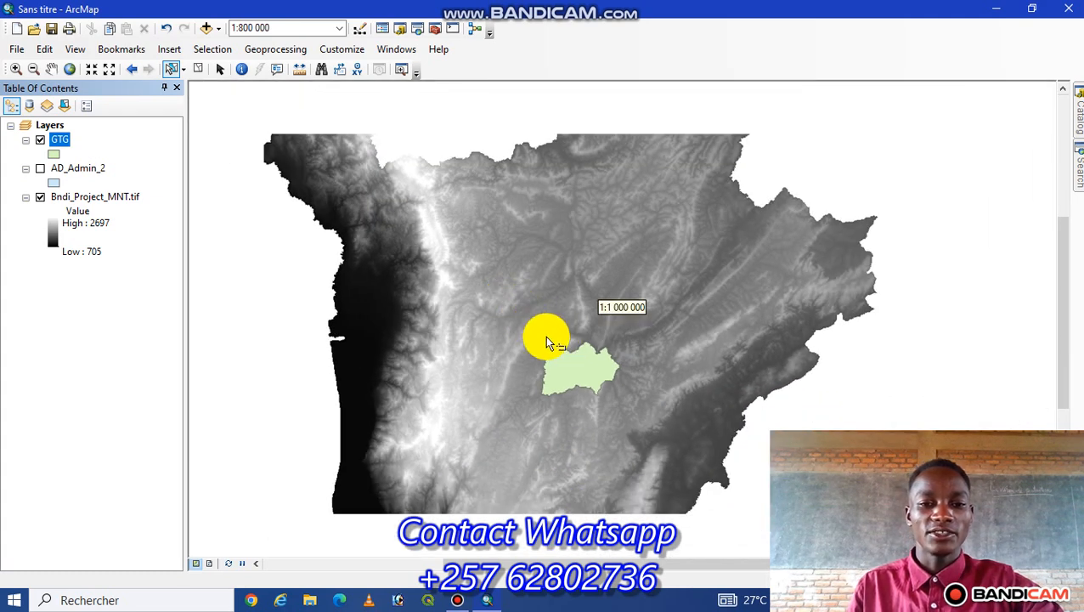
left_click(49, 69)
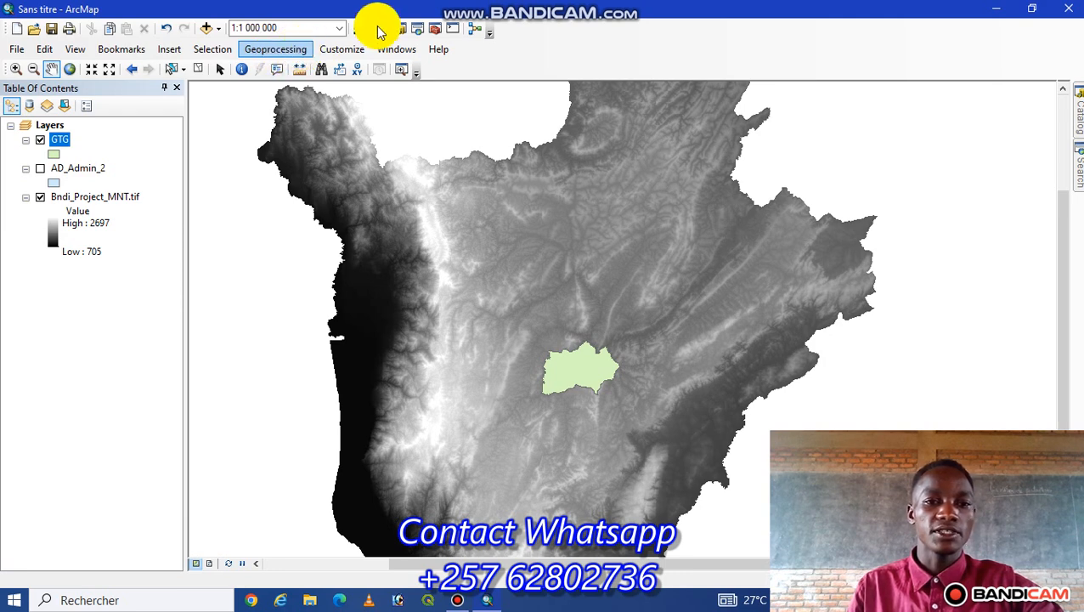
Open the raster Clip tool from the Raster Processing toolset of ArcToolbox's Data Management Tools
left_click(432, 29)
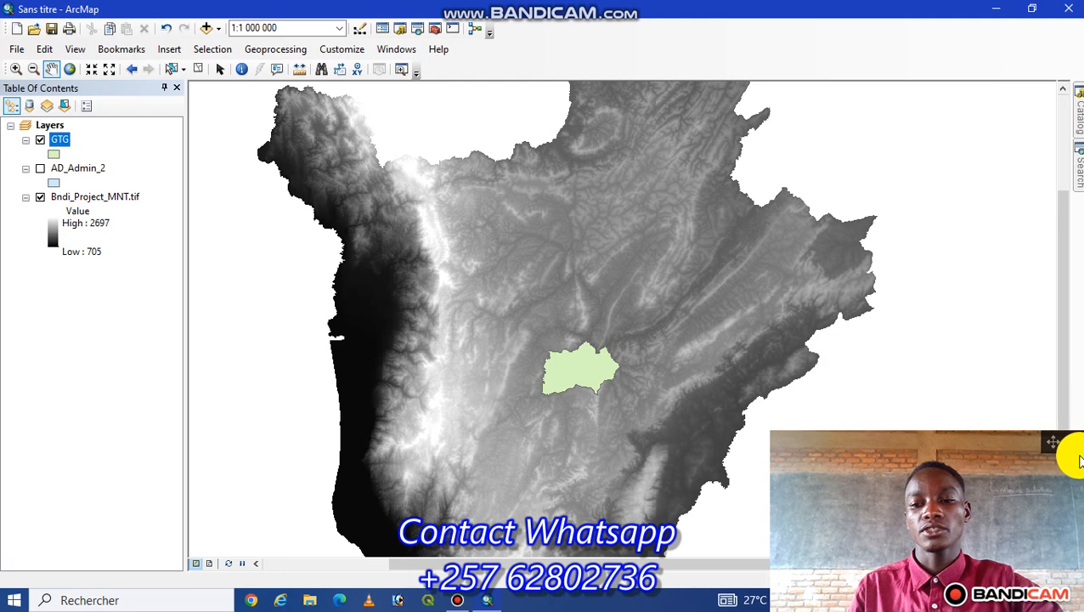
left_click_drag(1053, 442, 256, 396)
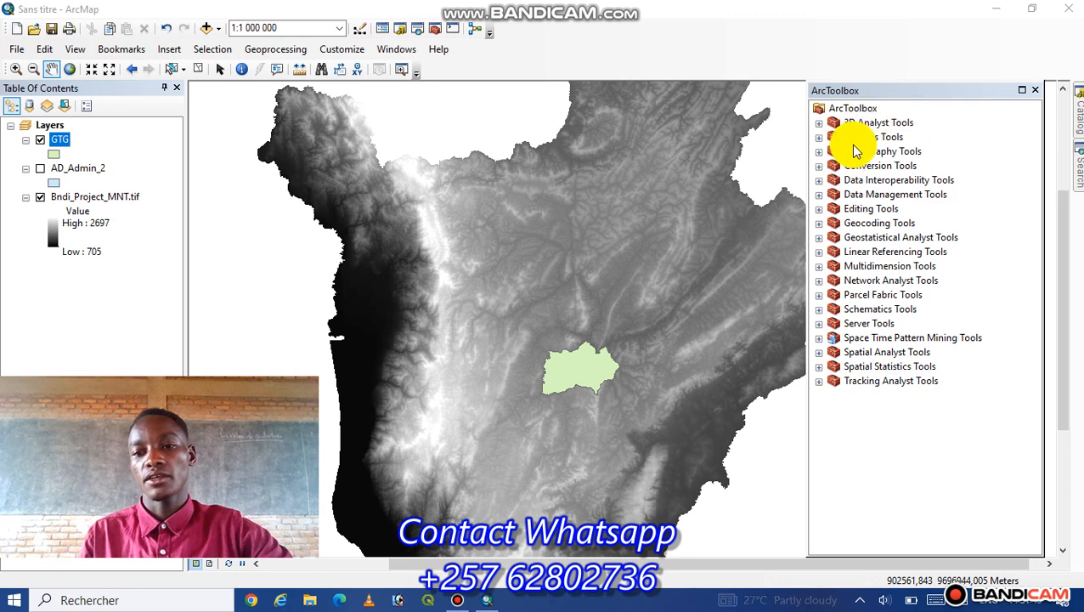
left_click(820, 196)
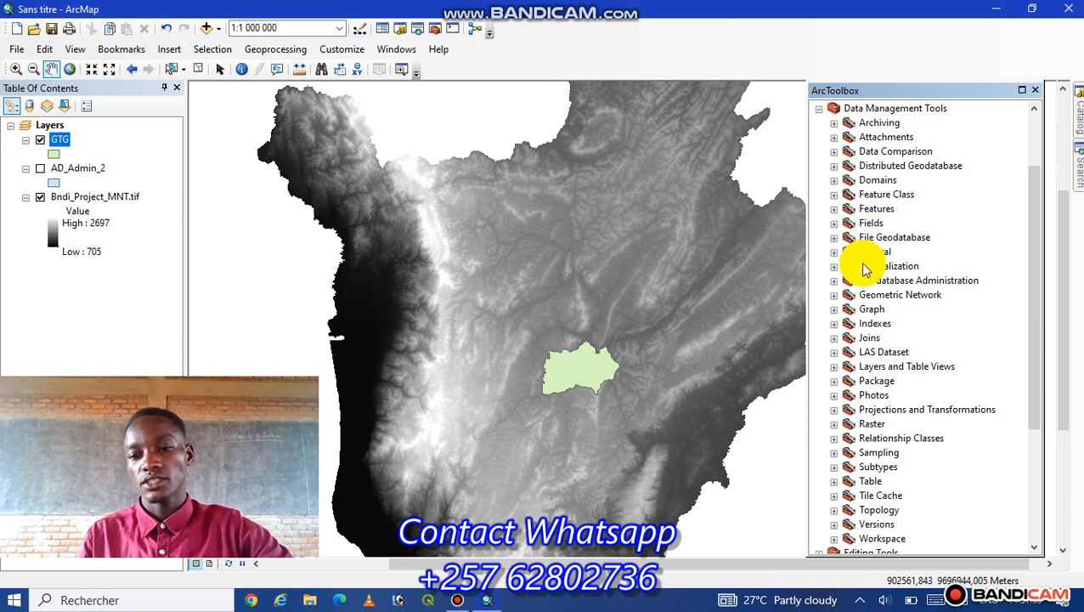
left_click(834, 424)
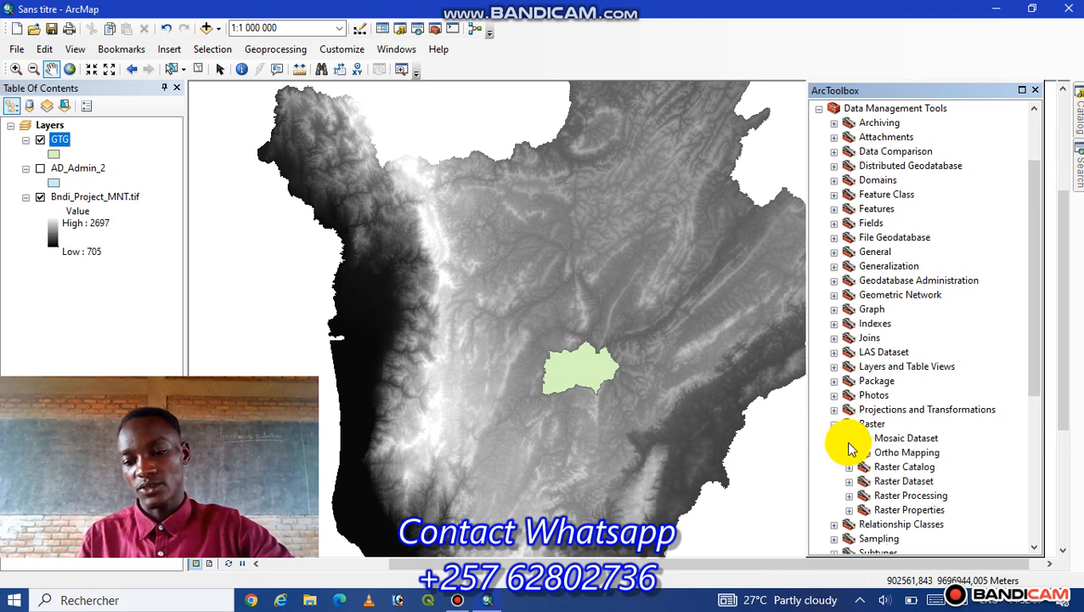
left_click(850, 496)
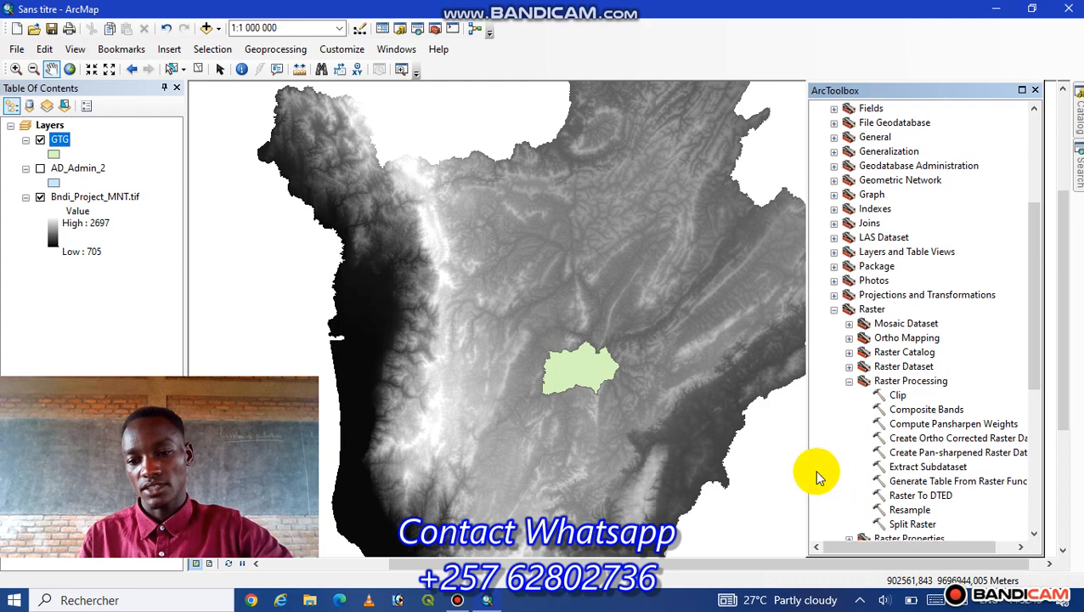
double_click(900, 396)
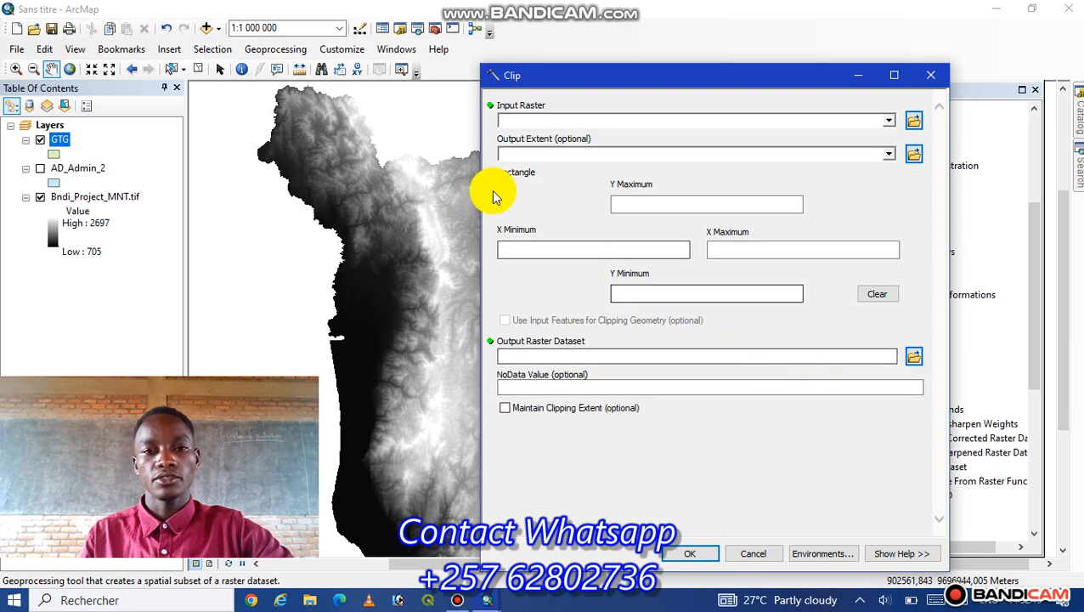
left_click_drag(625, 80, 449, 40)
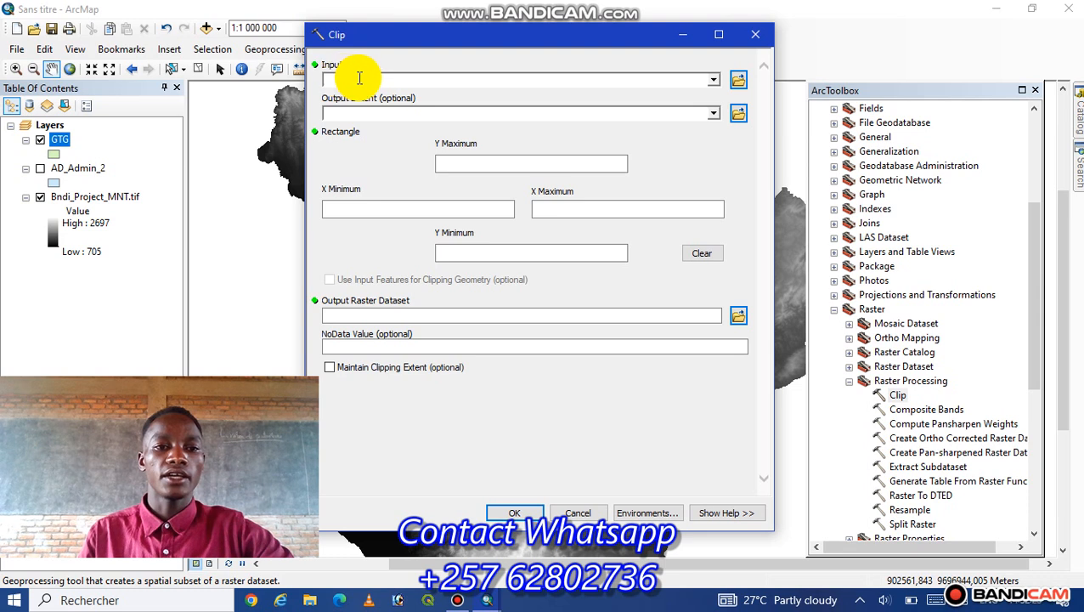
Clip Bndi_Project_MNT.tif to the GTG extent, using input features for clipping geometry and maintaining the clipping extent
left_click(708, 80)
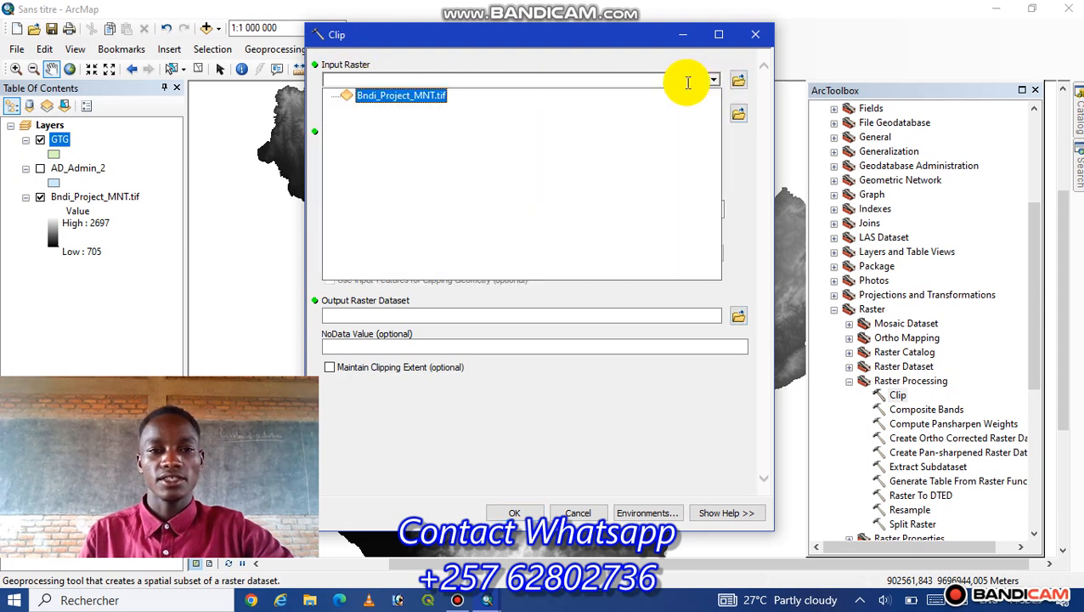
left_click(427, 99)
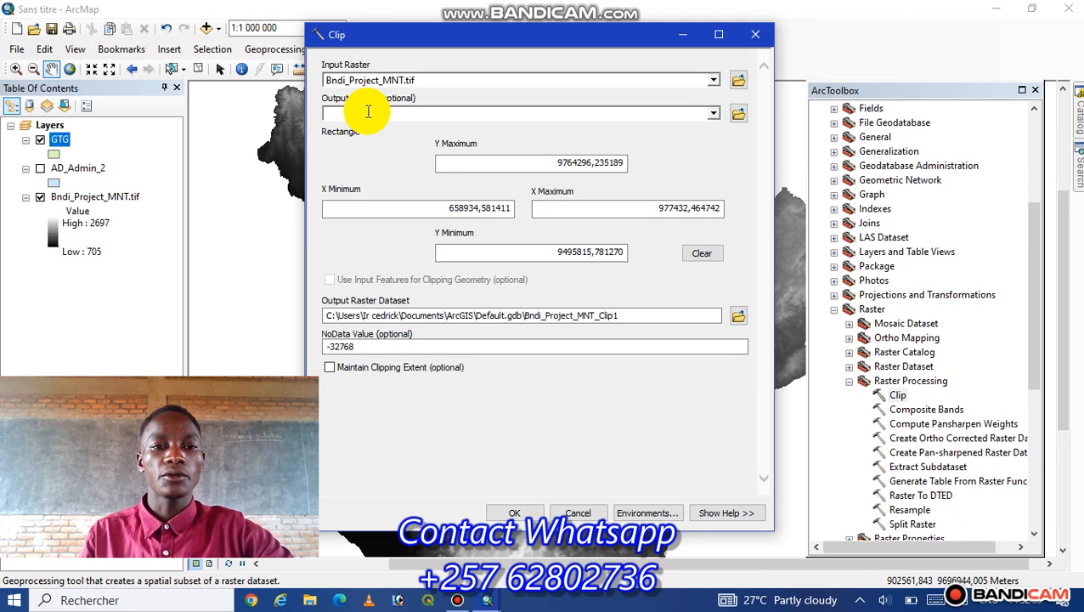
left_click(714, 113)
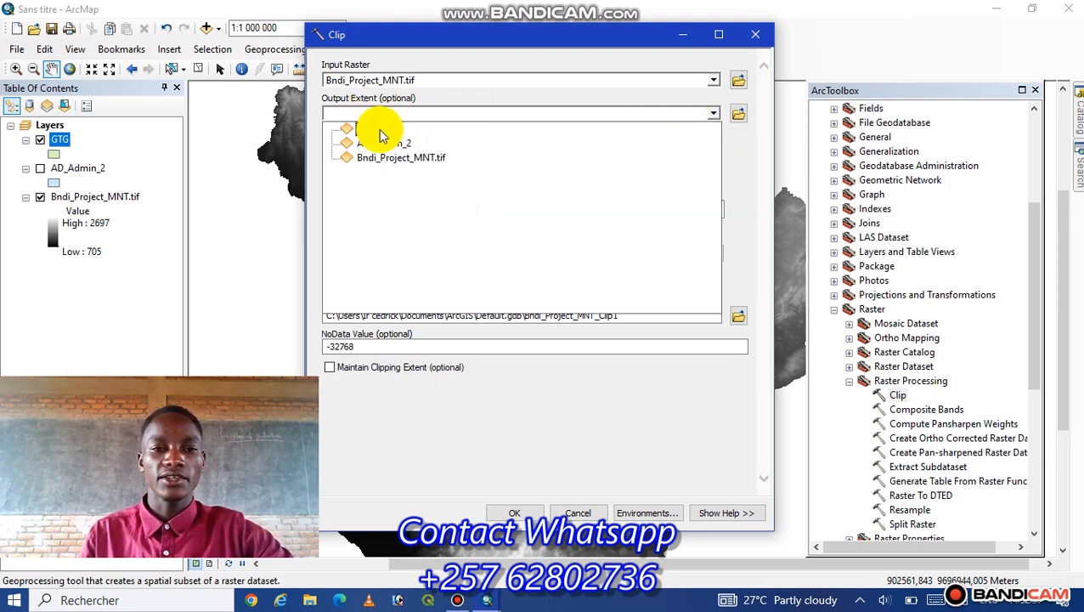
left_click(373, 129)
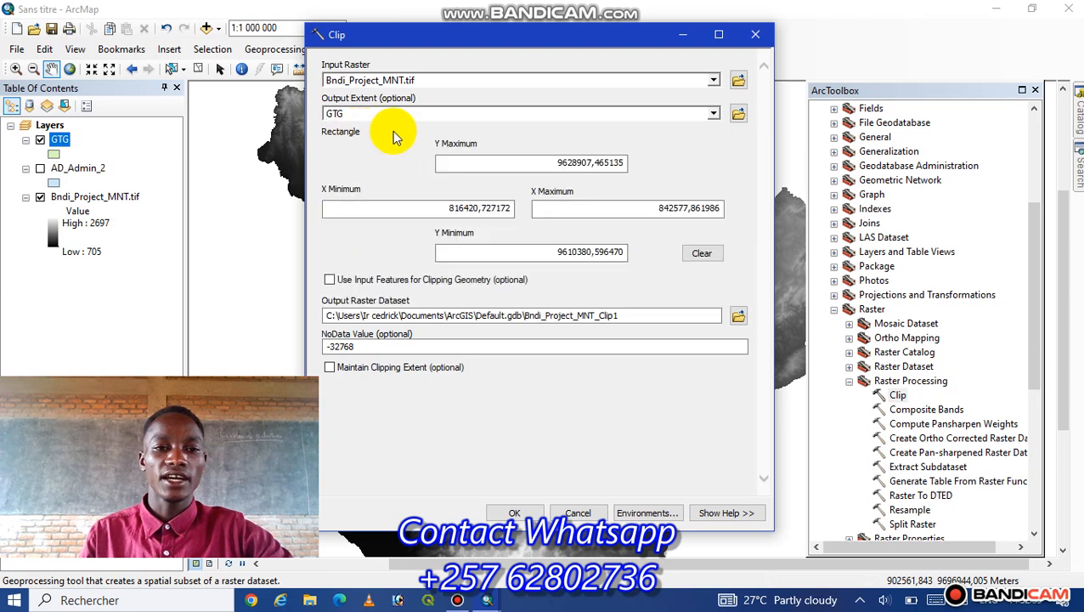
left_click(329, 279)
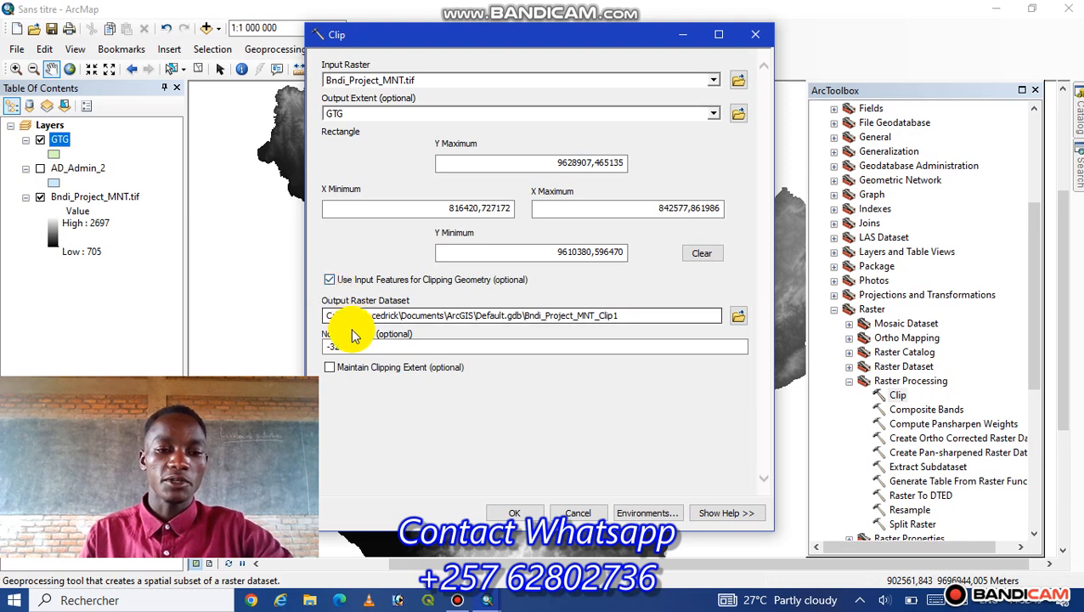
left_click(330, 368)
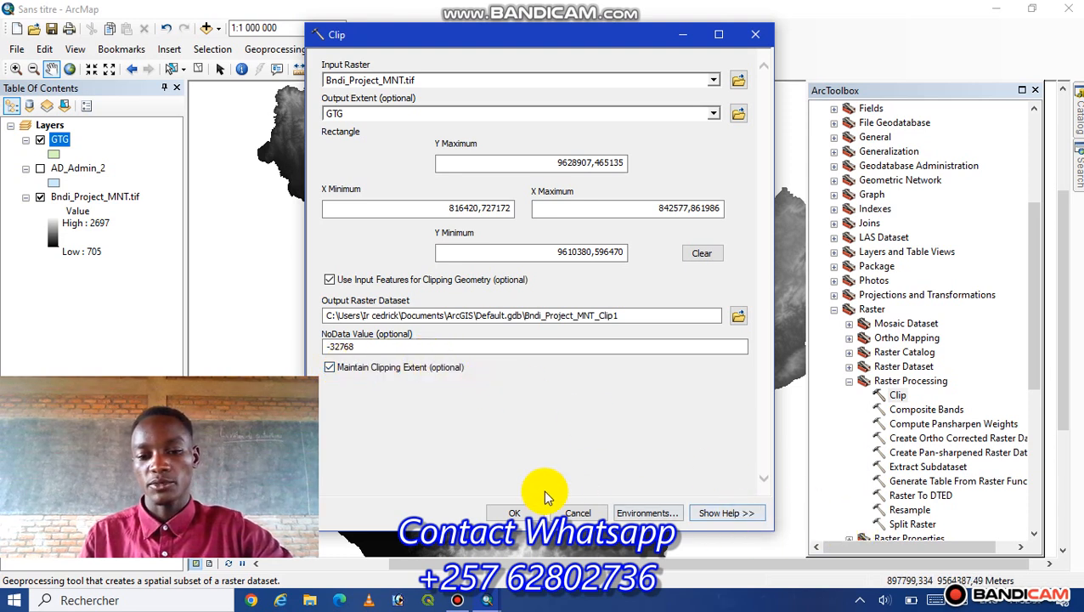
left_click(527, 512)
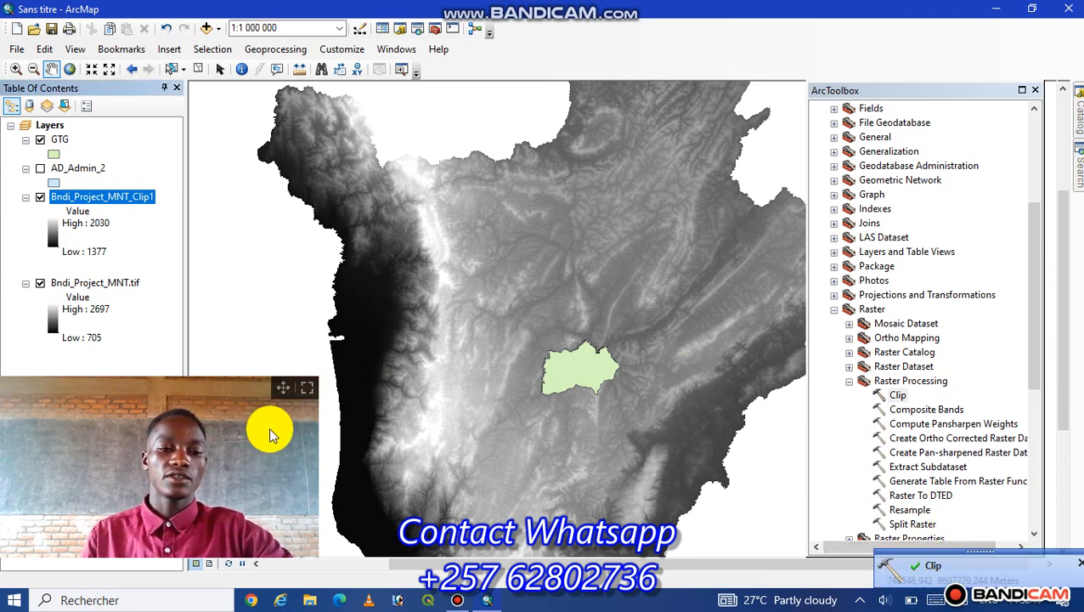
Hide the Bndi_Project_MNT.tif and GTG layers so only the clipped raster is displayed, centred in the map
left_click_drag(277, 391, 1060, 369)
scroll(536, 349, "up", 1)
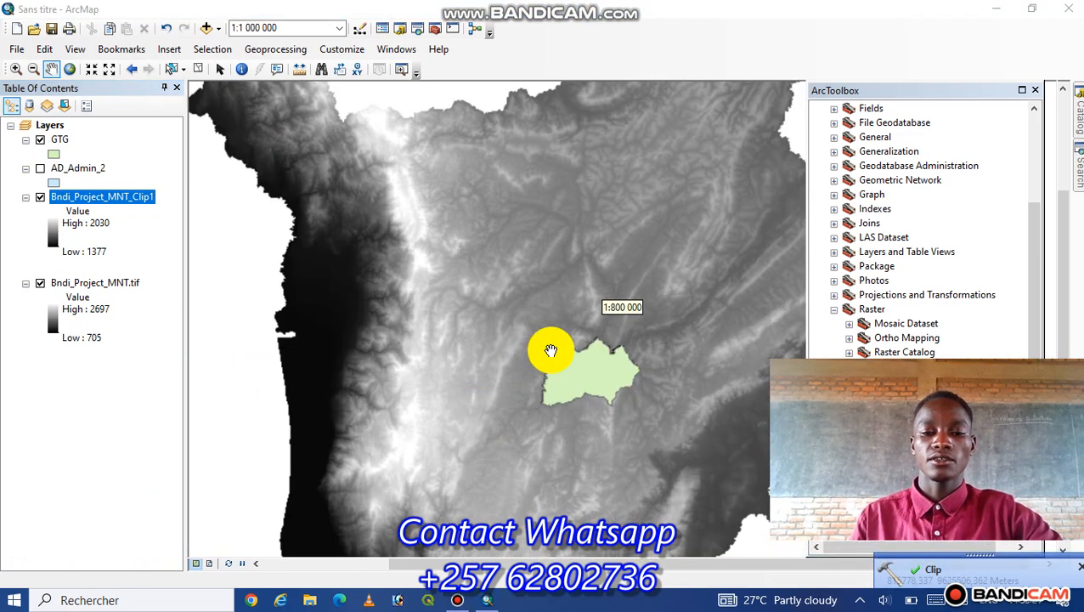
scroll(548, 350, "down", 2)
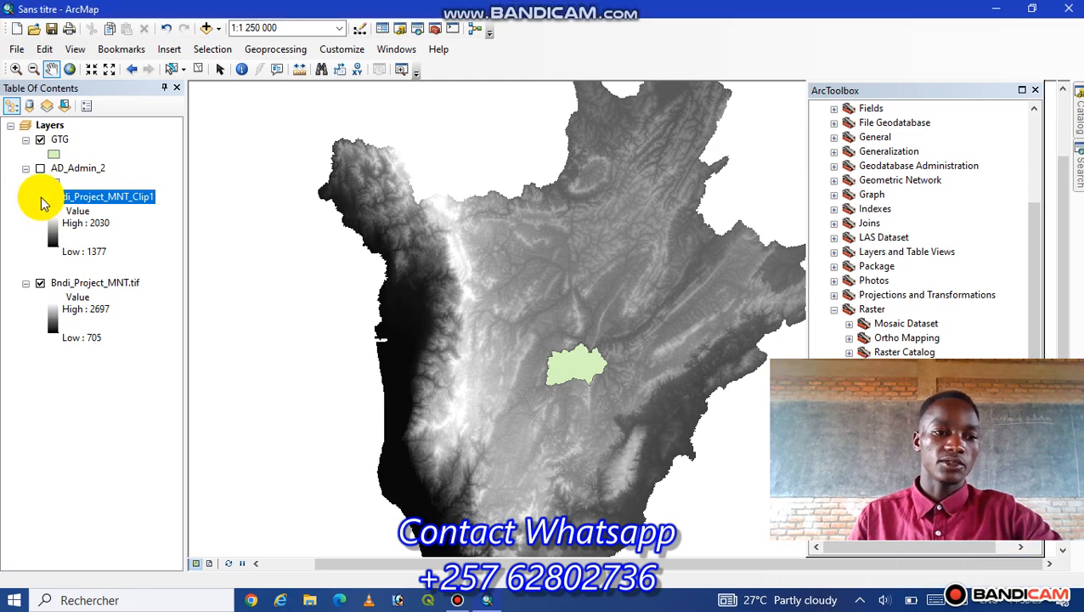
left_click(43, 284, "ctrl")
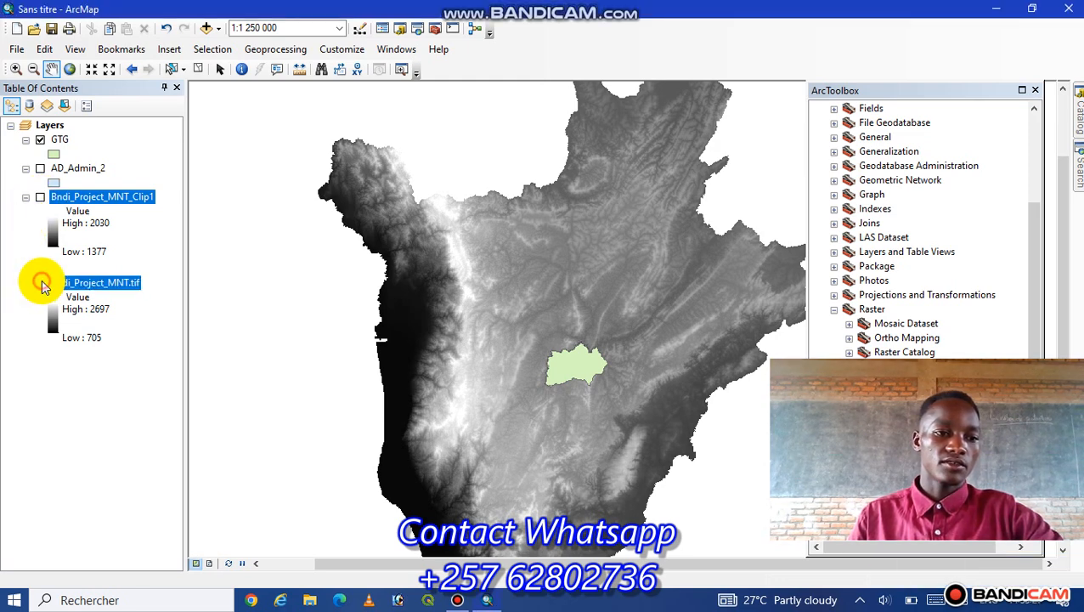
left_click(41, 283)
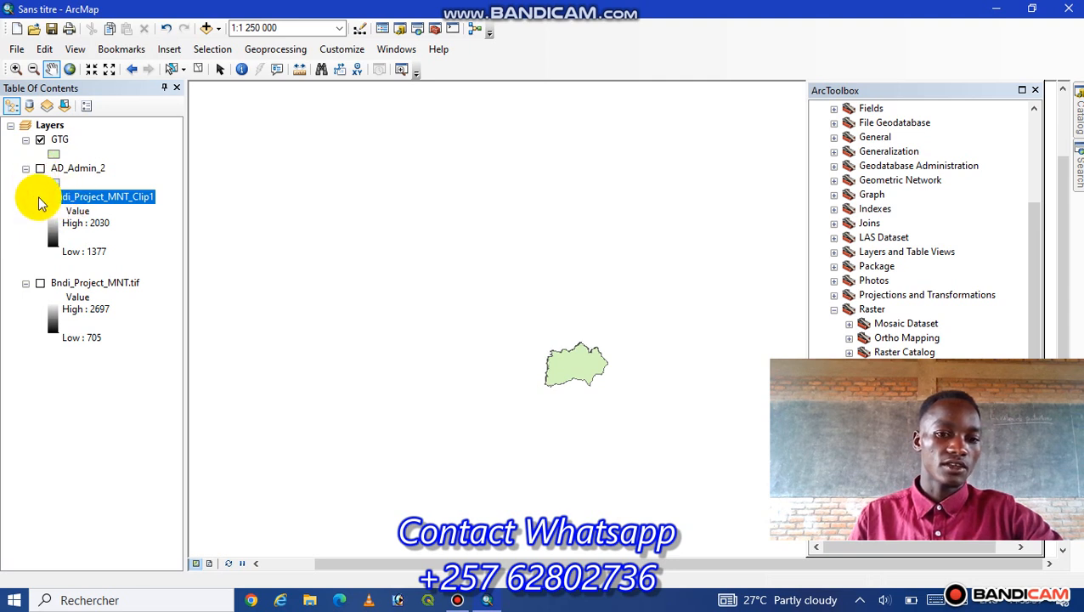
left_click(40, 140)
scroll(576, 367, "down", 4)
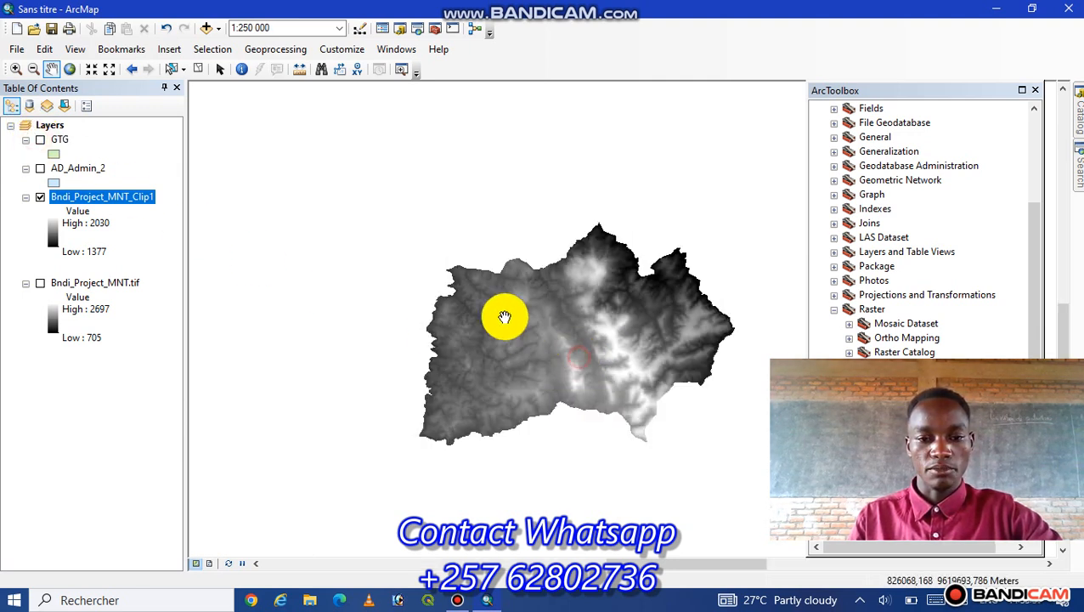
left_click_drag(582, 316, 500, 258)
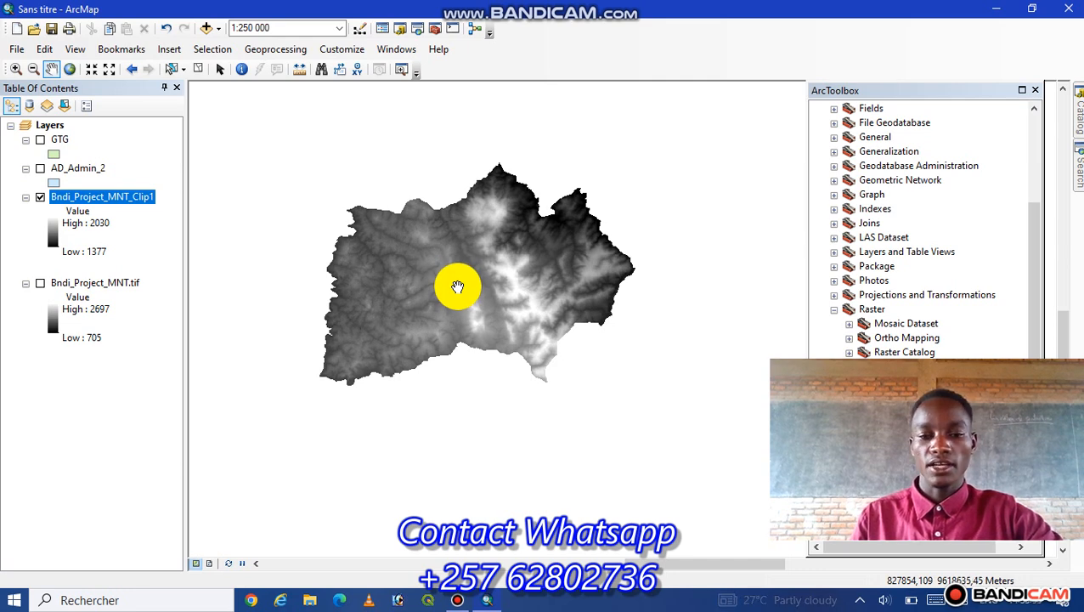
left_click(1074, 368)
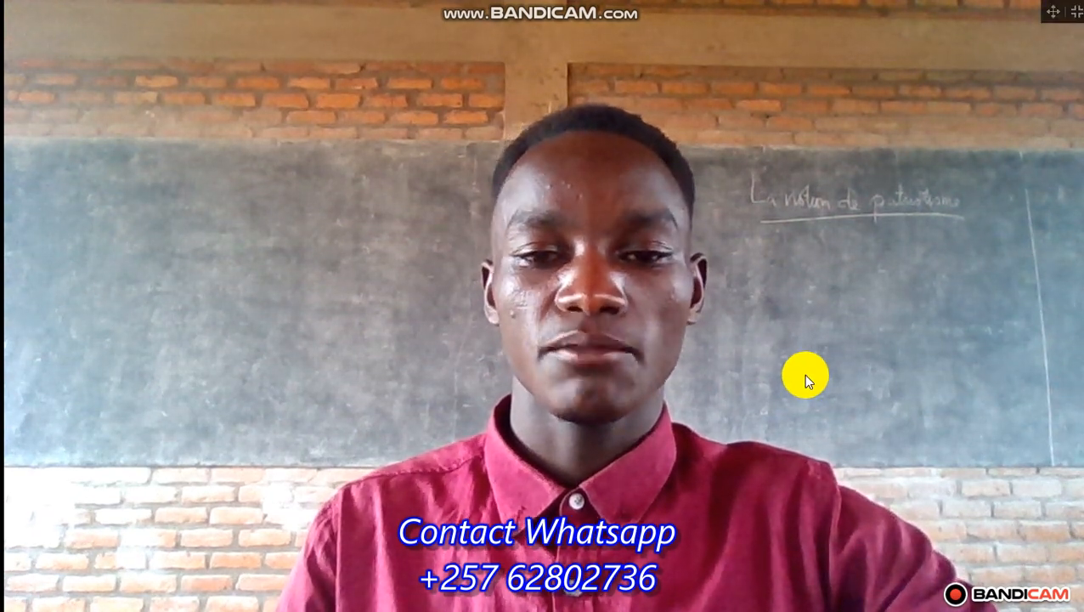